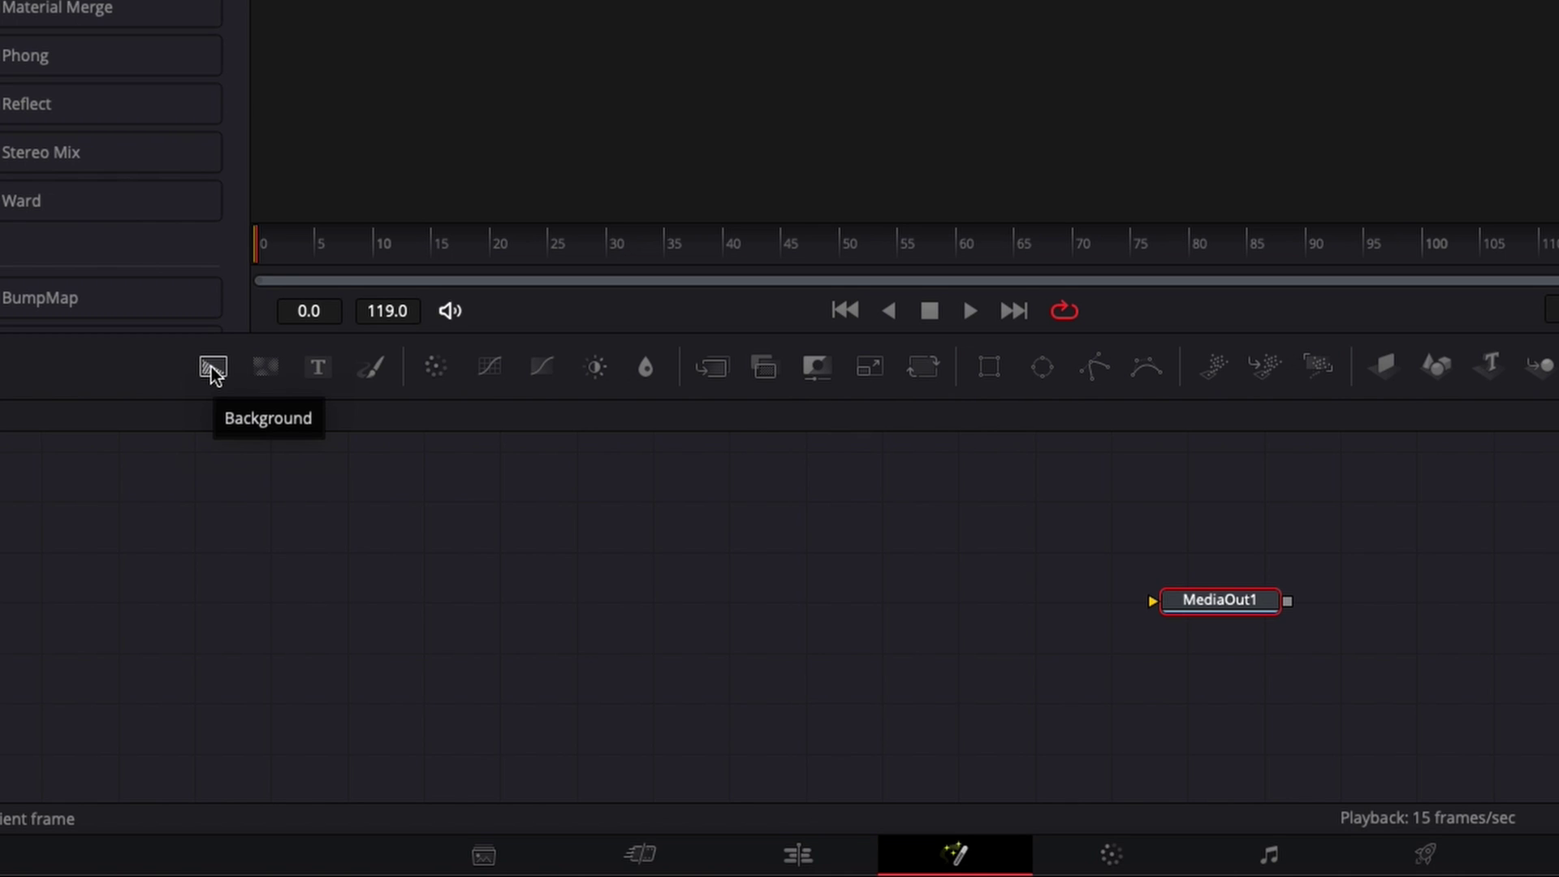
# - Add a solid black Background node to the Nodes panel beside MediaOut1
pyautogui.moveTo(213, 370); pyautogui.dragTo(734, 612)
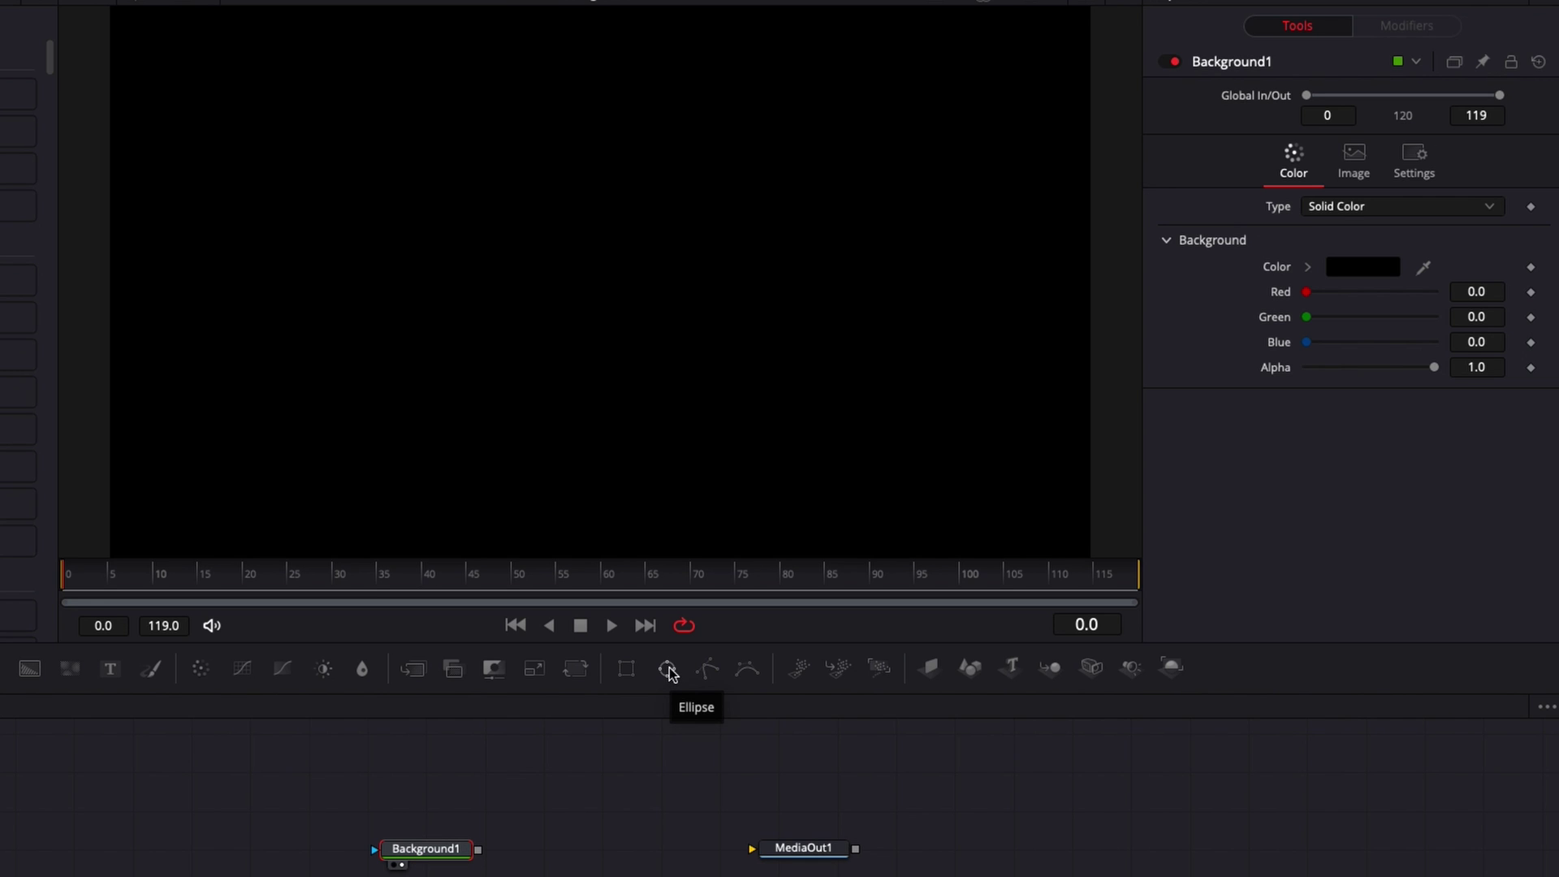
# - Add a Rectangle mask to Background1 and reshape it into a near-square
pyautogui.click(626, 670)
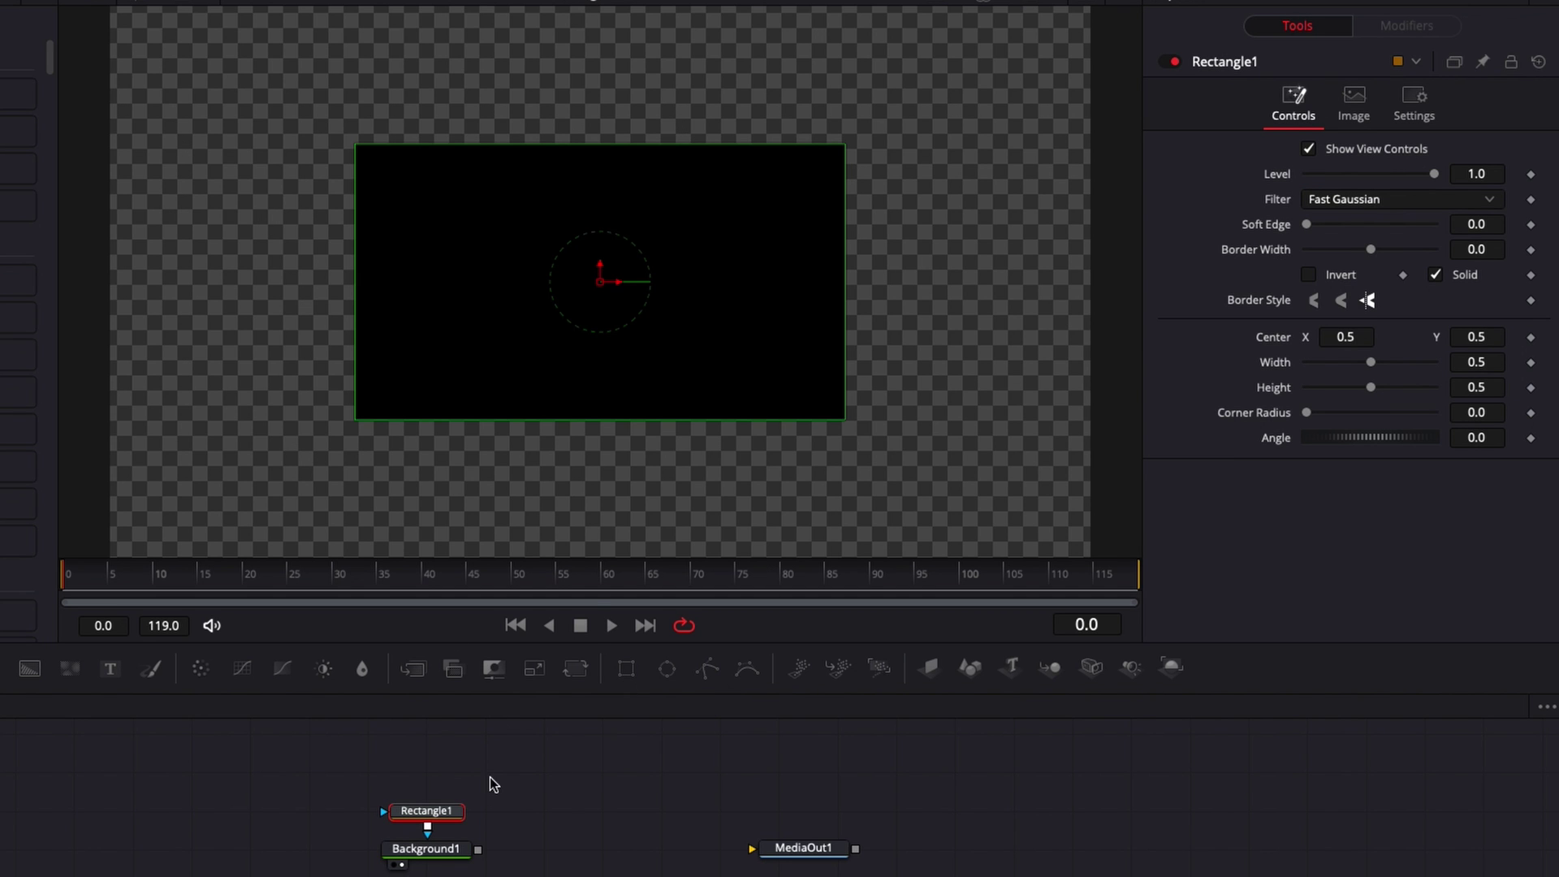
pyautogui.moveTo(354, 317); pyautogui.dragTo(460, 331)
pyautogui.moveTo(597, 416)
pyautogui.mouseDown()
pyautogui.moveTo(597, 314)
pyautogui.moveTo(603, 431)
pyautogui.mouseUp()
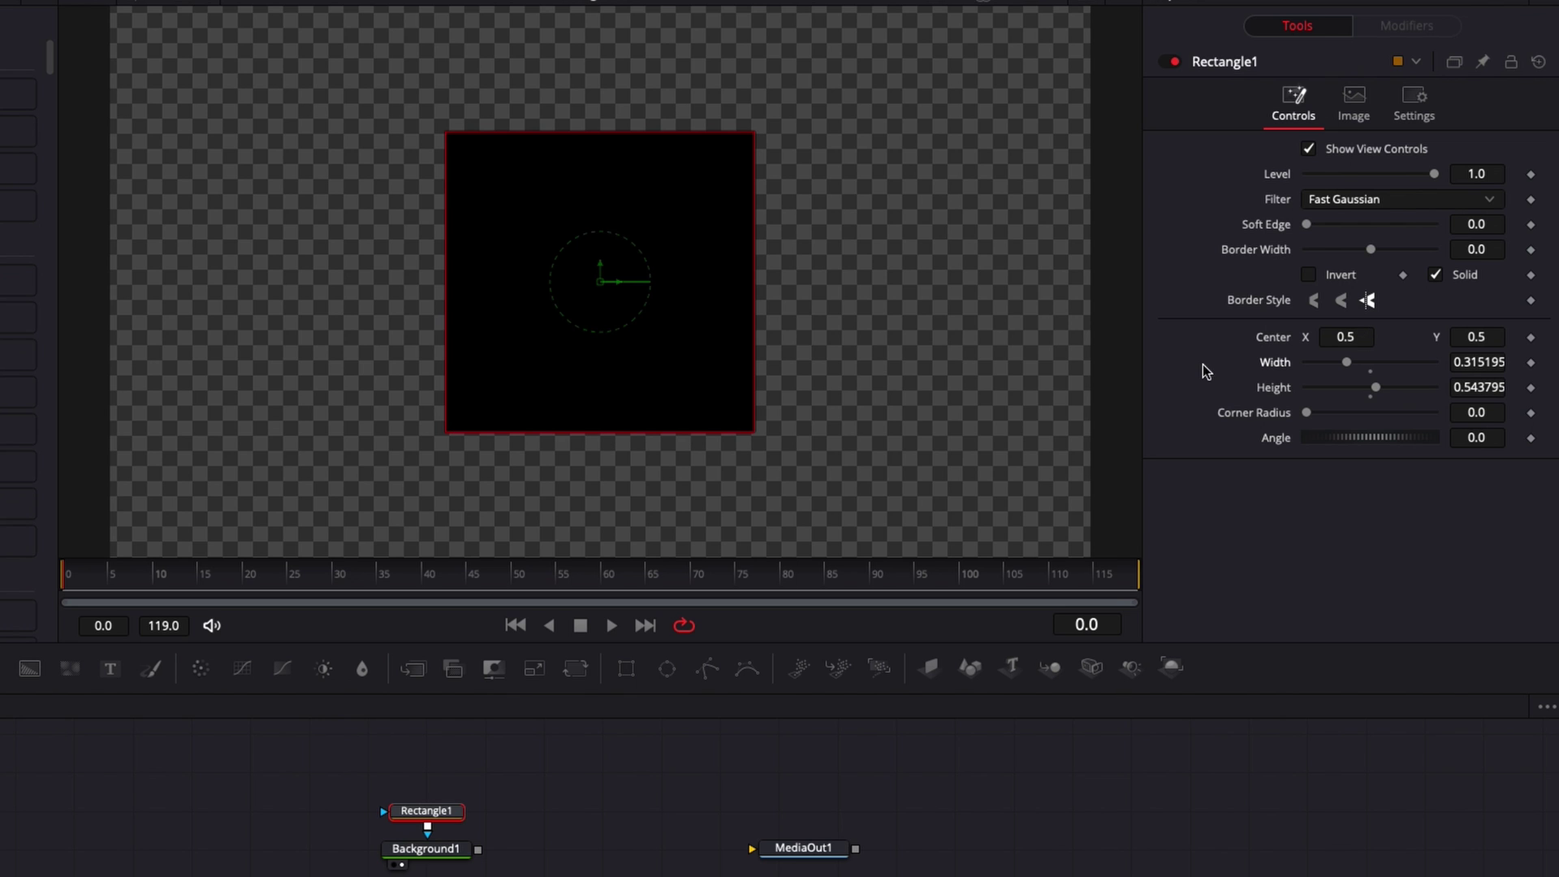
# - Give the mask corner radius 0.213, level 0.614 and soft edge 0.0504
pyautogui.moveTo(1308, 413); pyautogui.dragTo(1336, 417)
pyautogui.click(550, 753)
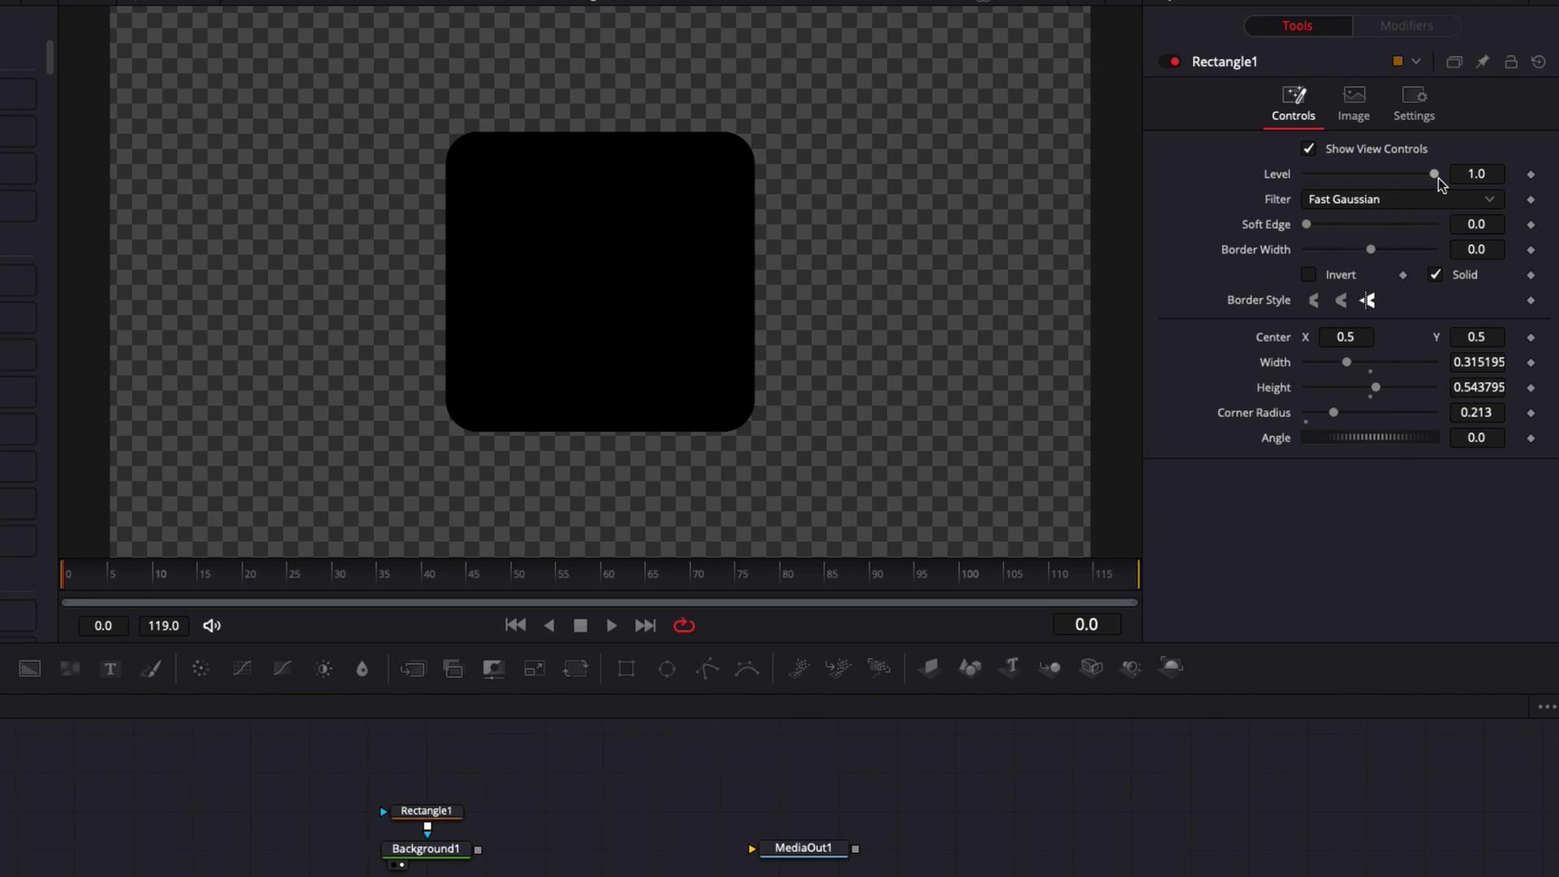
pyautogui.moveTo(1436, 174); pyautogui.dragTo(1387, 177)
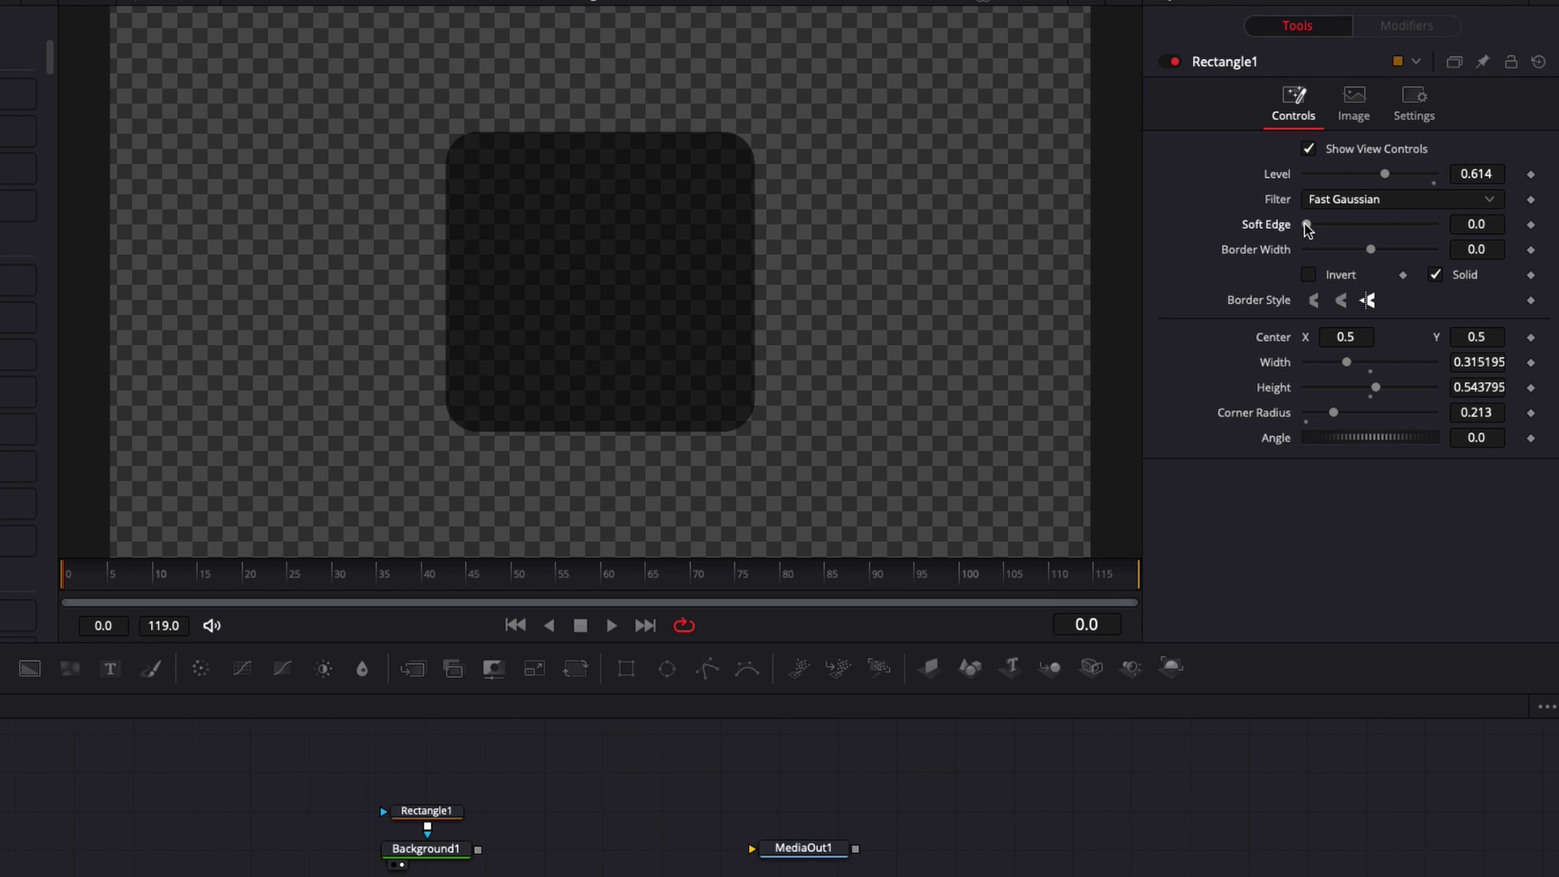
pyautogui.moveTo(1307, 224); pyautogui.dragTo(1338, 225)
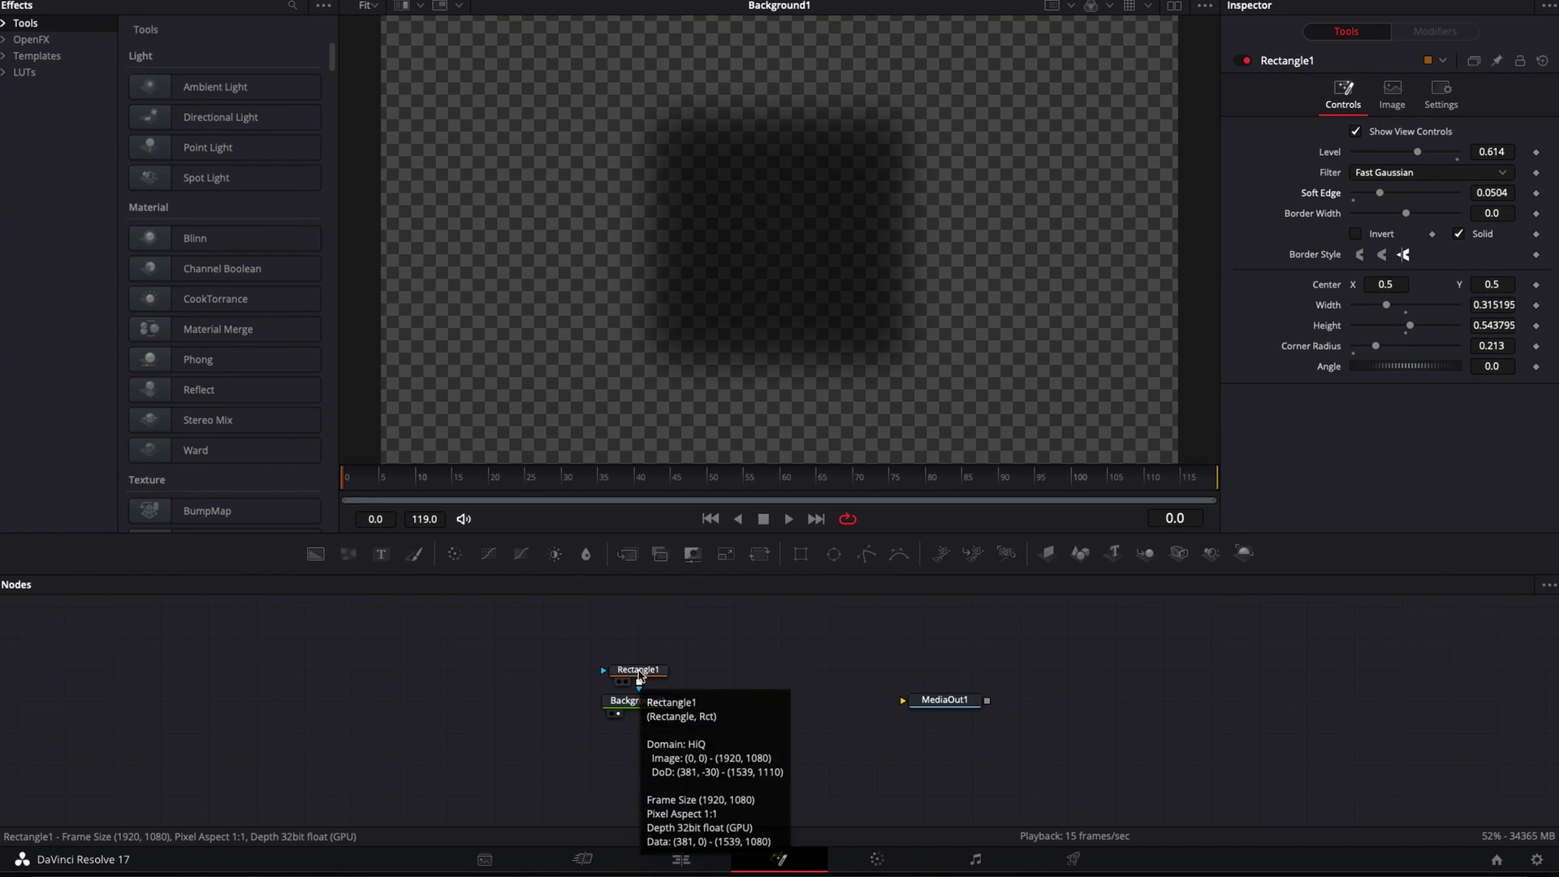
# - Delete the Rectangle1 mask and add an Ellipse mask to Background1
pyautogui.click(426, 811)
pyautogui.press('Delete')
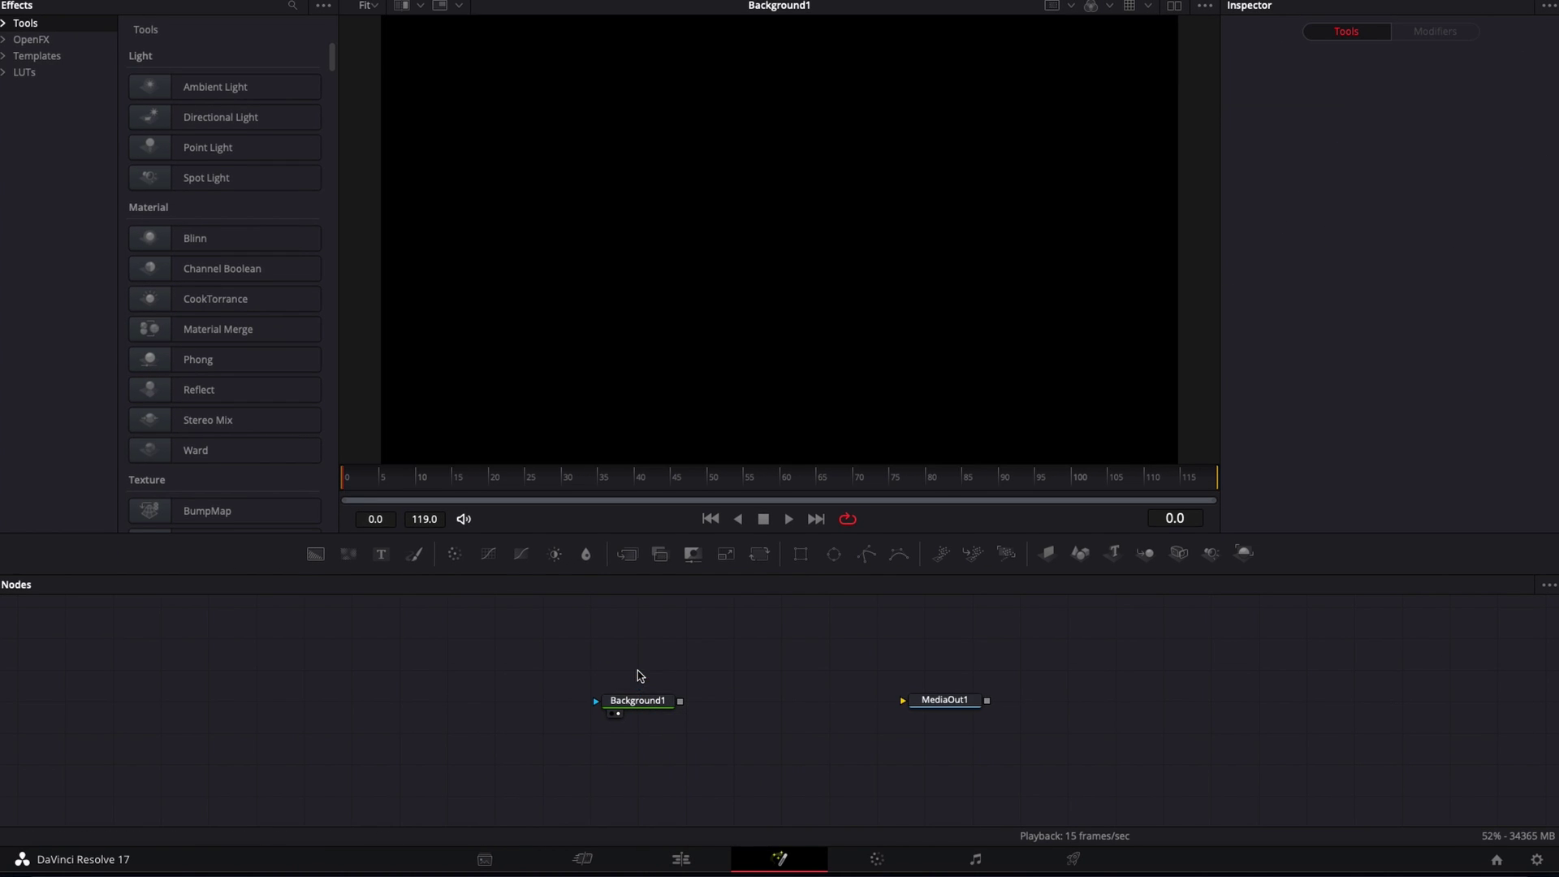
pyautogui.click(648, 706)
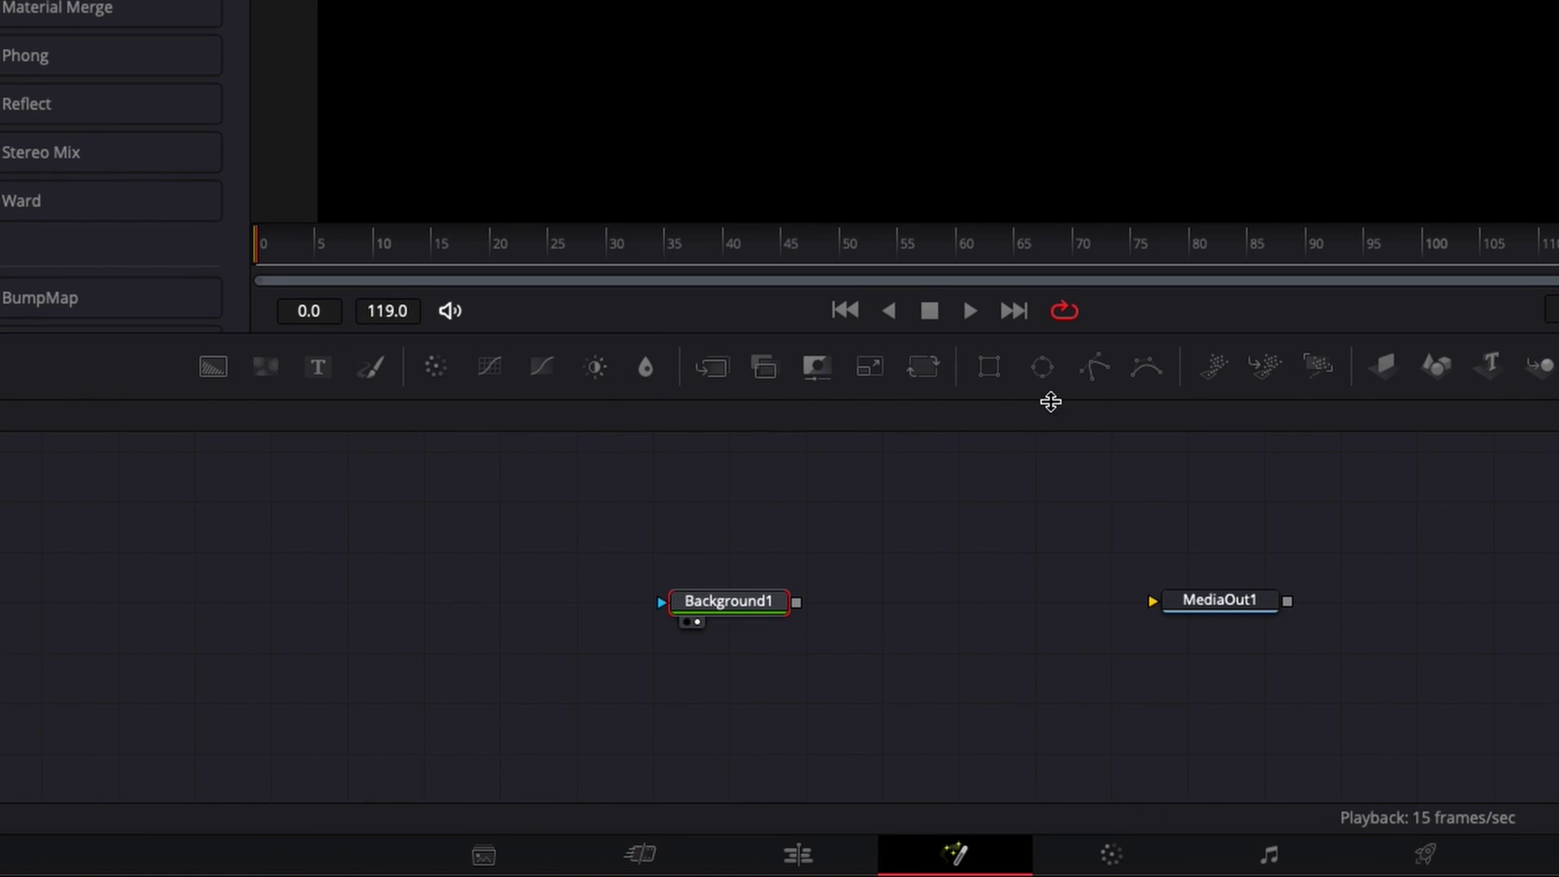
pyautogui.click(1046, 375)
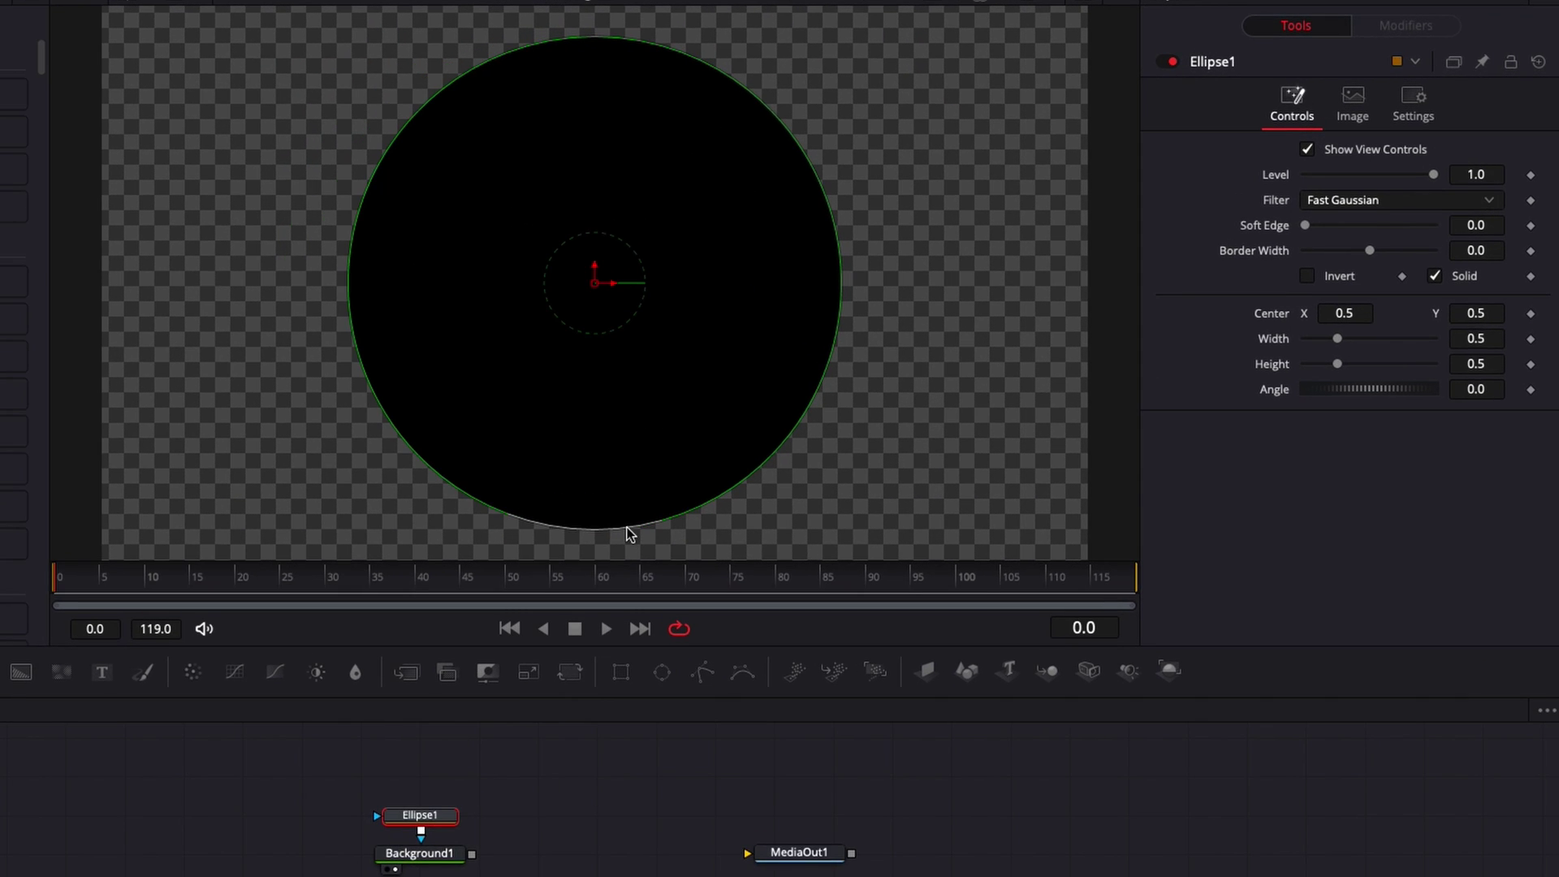
# - Stretch the ellipse into a flat oval, width 0.753593 and height 0.164271
pyautogui.moveTo(628, 530); pyautogui.dragTo(626, 404)
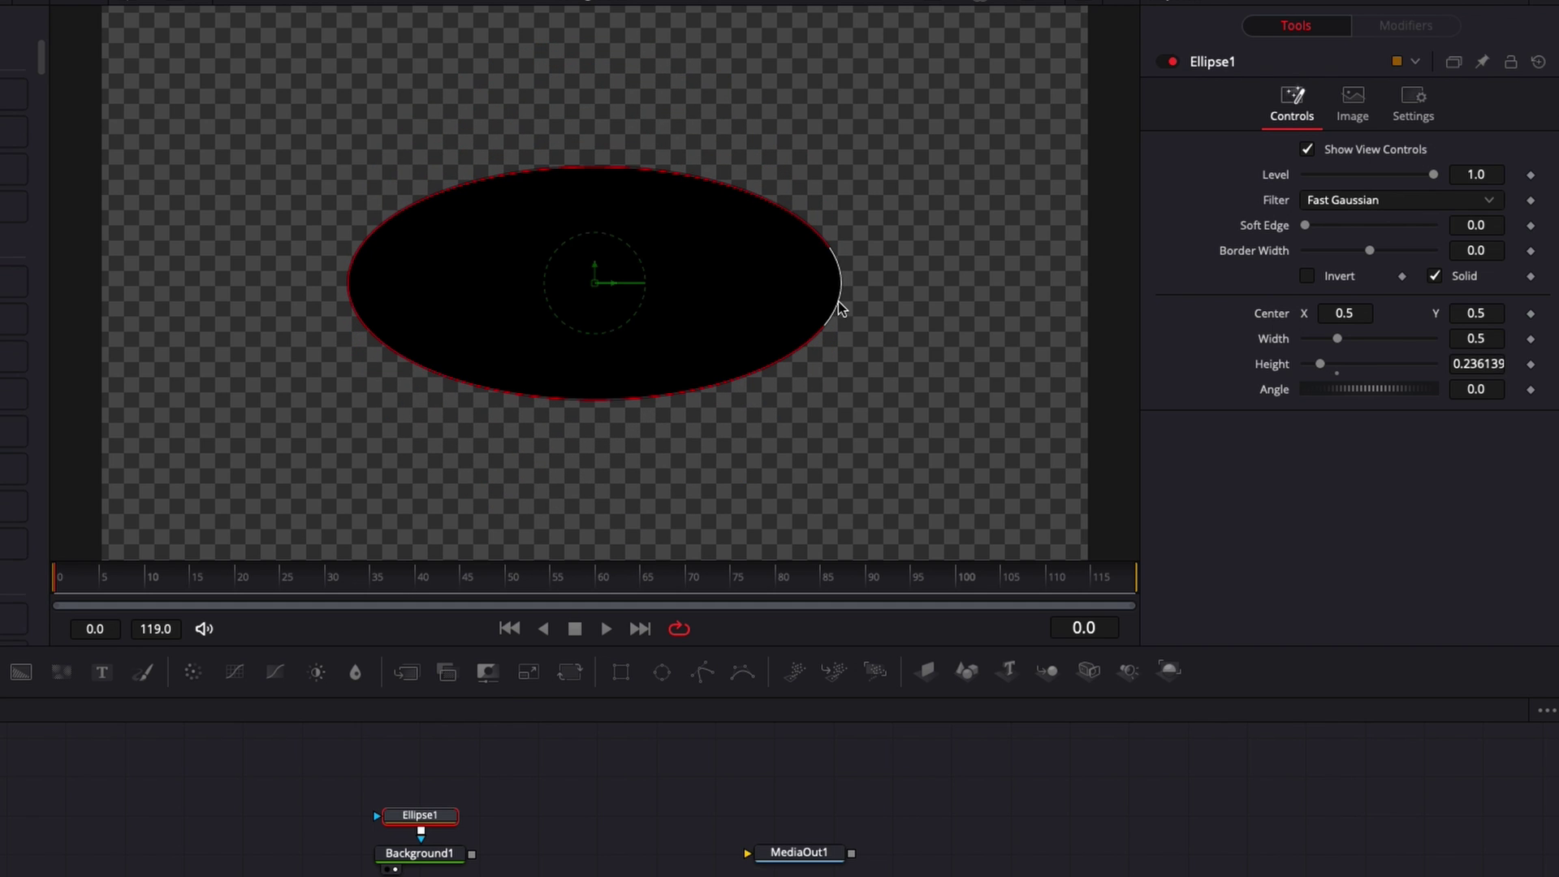
pyautogui.moveTo(839, 303)
pyautogui.mouseDown()
pyautogui.moveTo(713, 303)
pyautogui.moveTo(812, 312)
pyautogui.mouseUp()
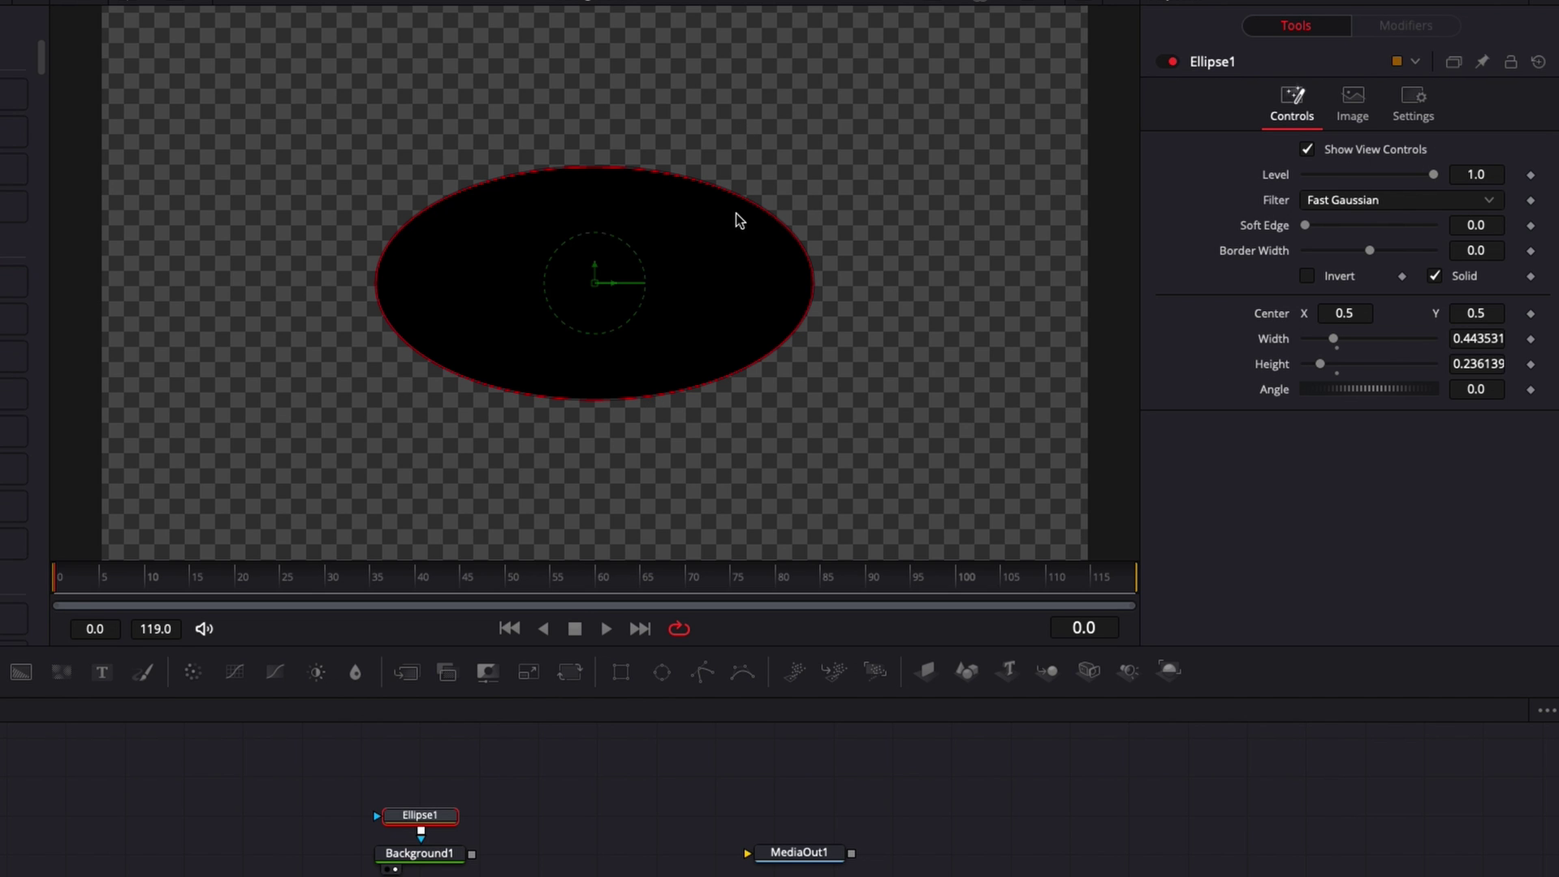
pyautogui.moveTo(810, 285); pyautogui.dragTo(952, 286)
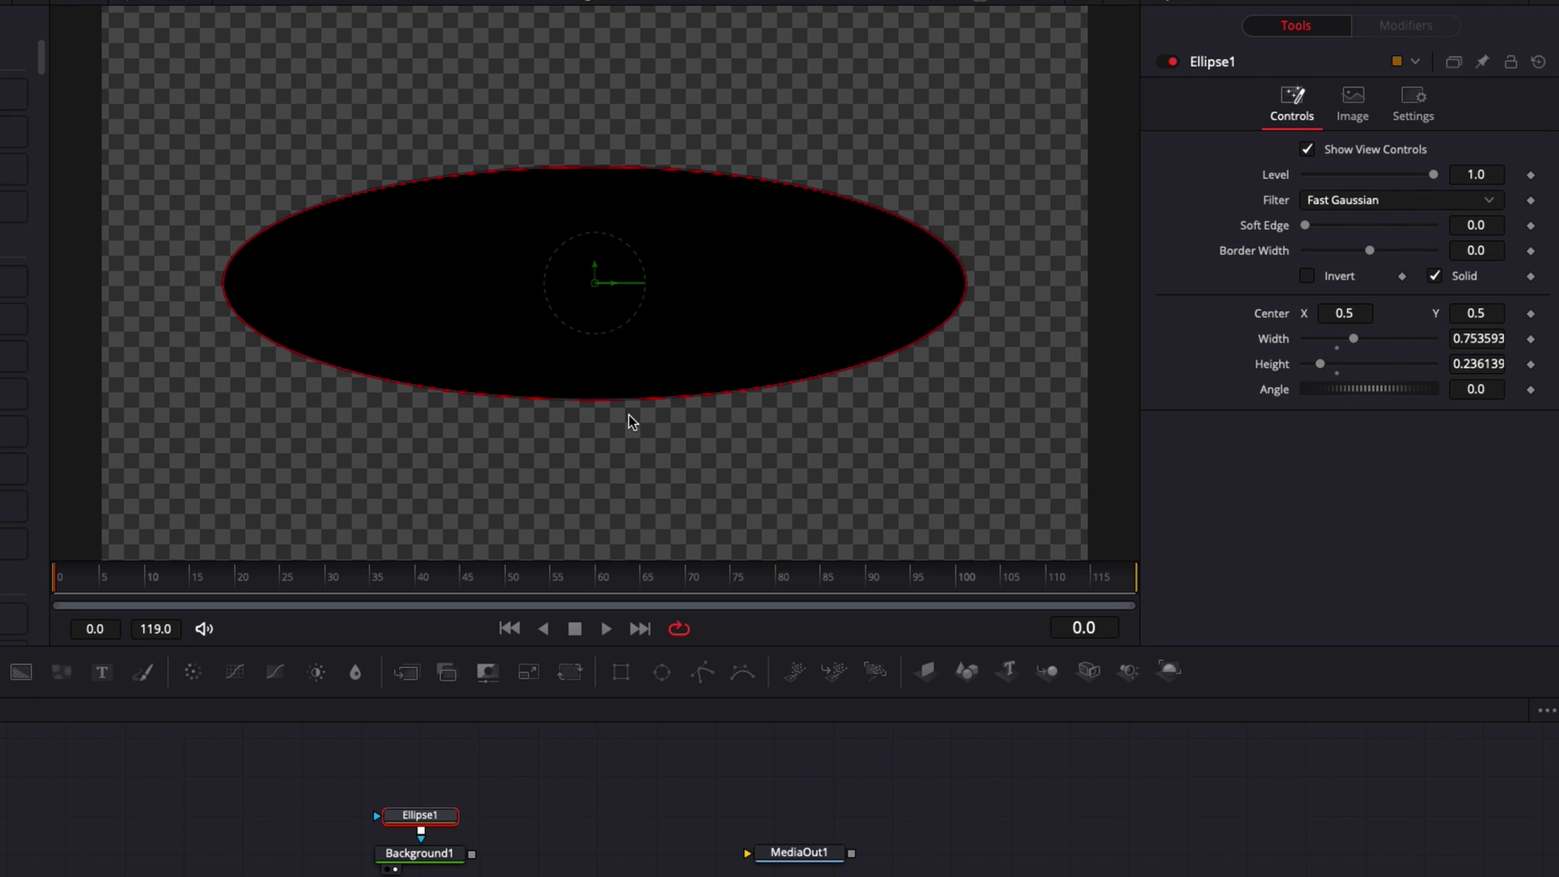
pyautogui.moveTo(627, 397); pyautogui.dragTo(629, 363)
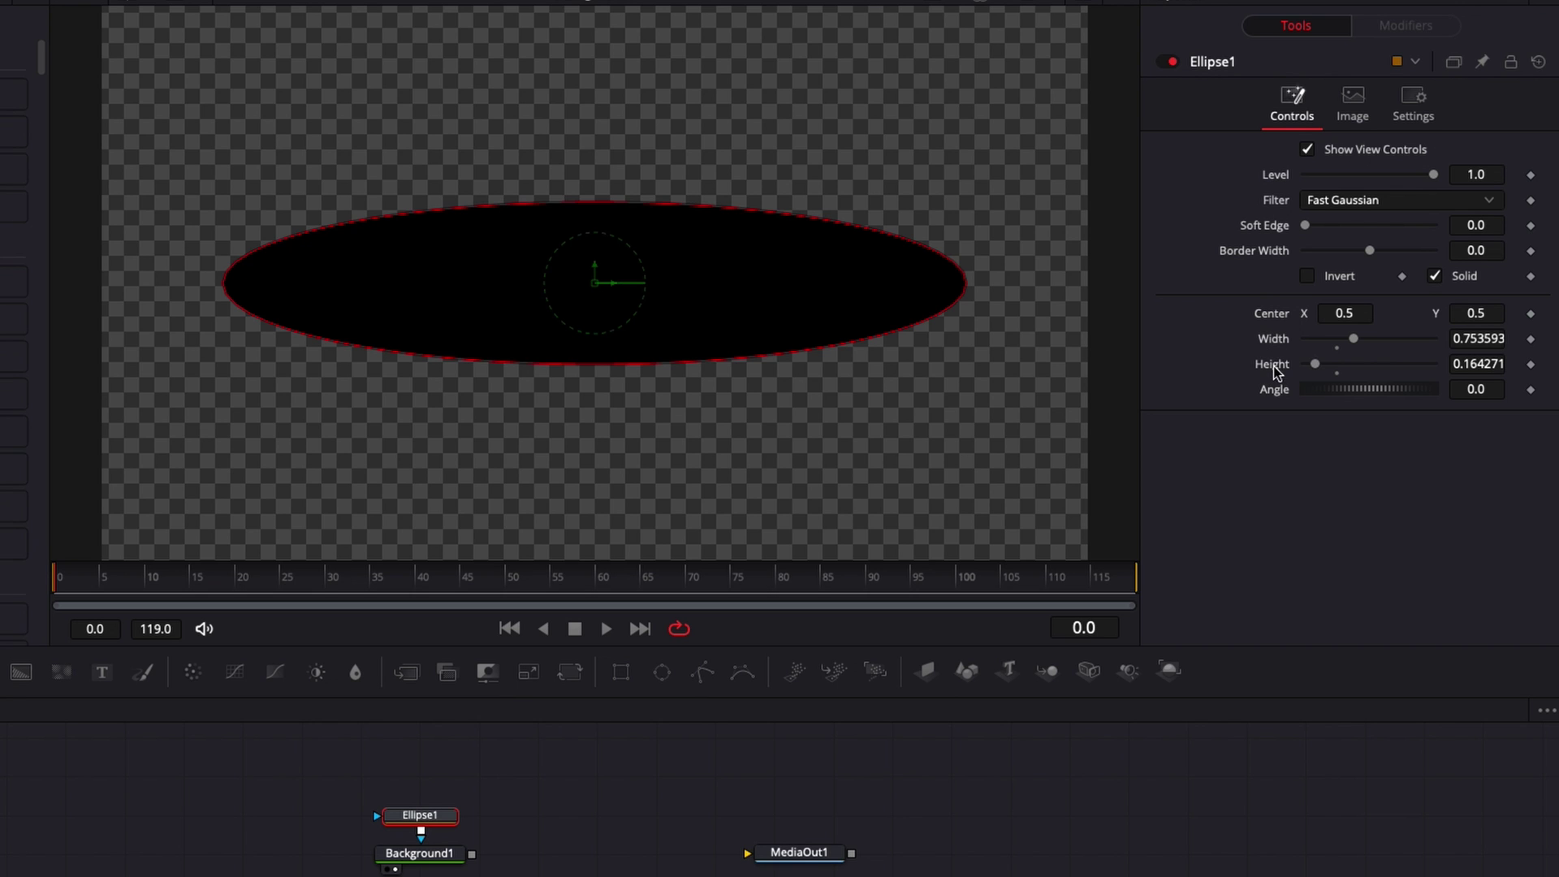
# - Link the ellipse's Width to its Height with an expression
pyautogui.rightClick(1273, 339)
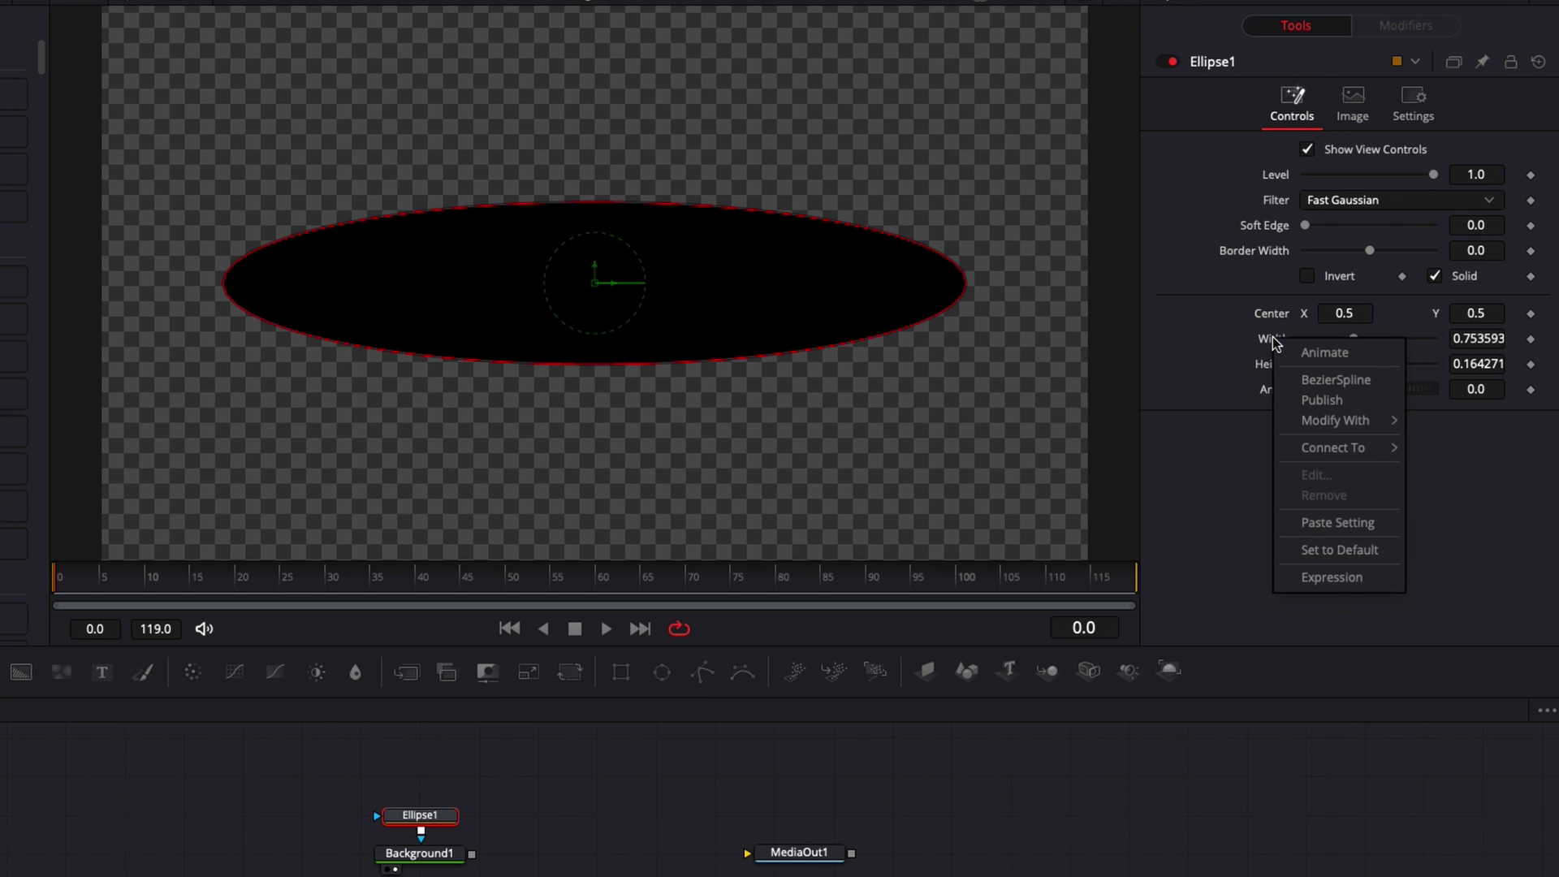
pyautogui.click(1344, 580)
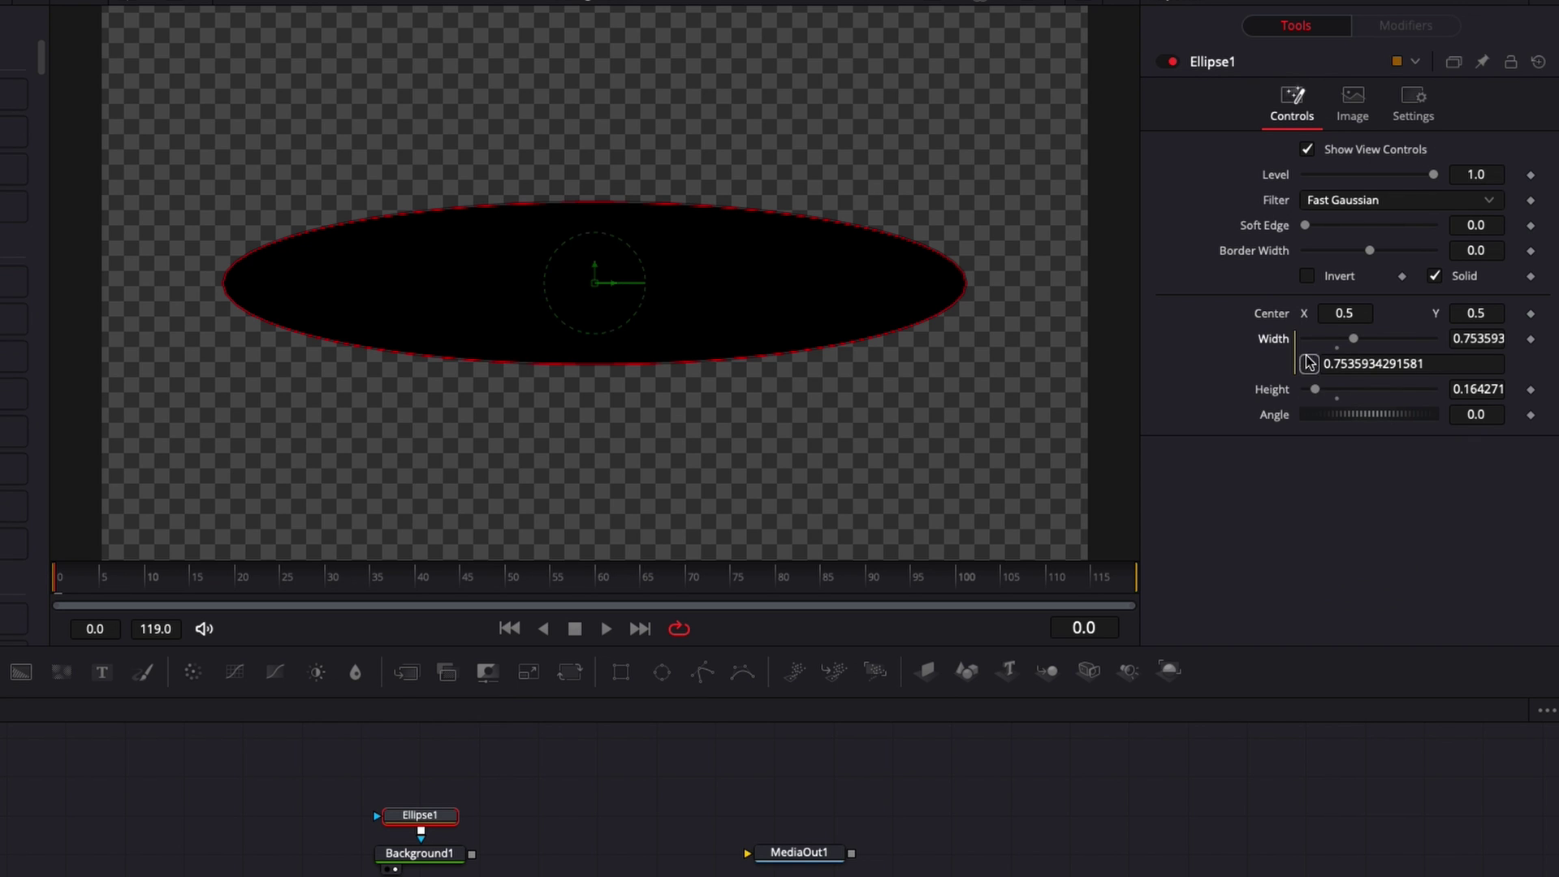
pyautogui.moveTo(1309, 366); pyautogui.dragTo(1272, 398)
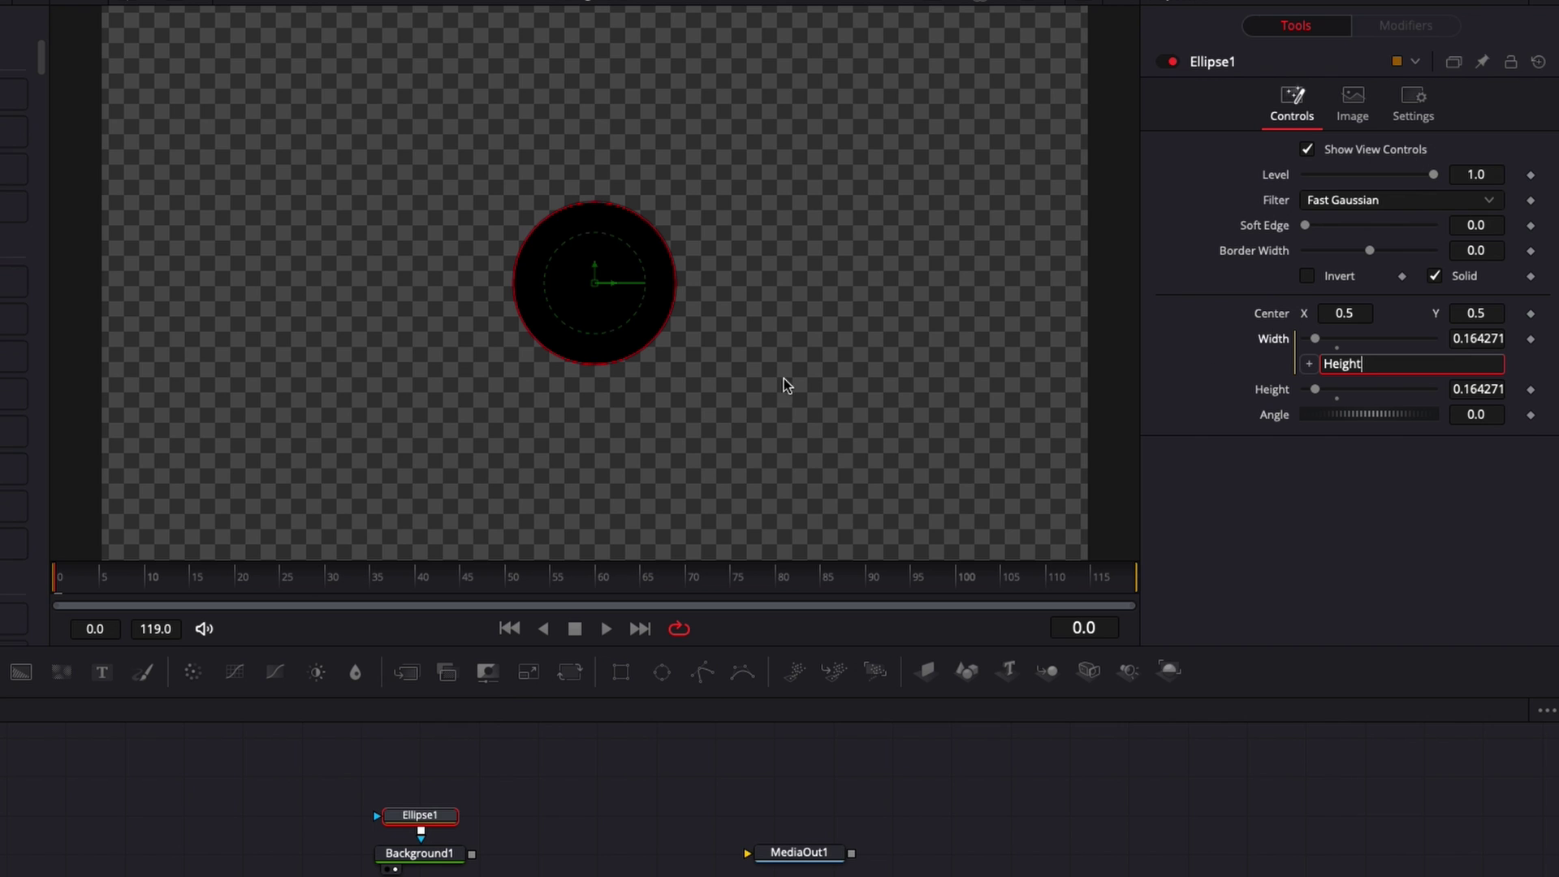
# - Resize the circle to 0.221765, adjust its Level and set soft edge 0.0693
pyautogui.moveTo(606, 364)
pyautogui.mouseDown()
pyautogui.moveTo(690, 502)
pyautogui.moveTo(632, 510)
pyautogui.moveTo(620, 392)
pyautogui.mouseUp()
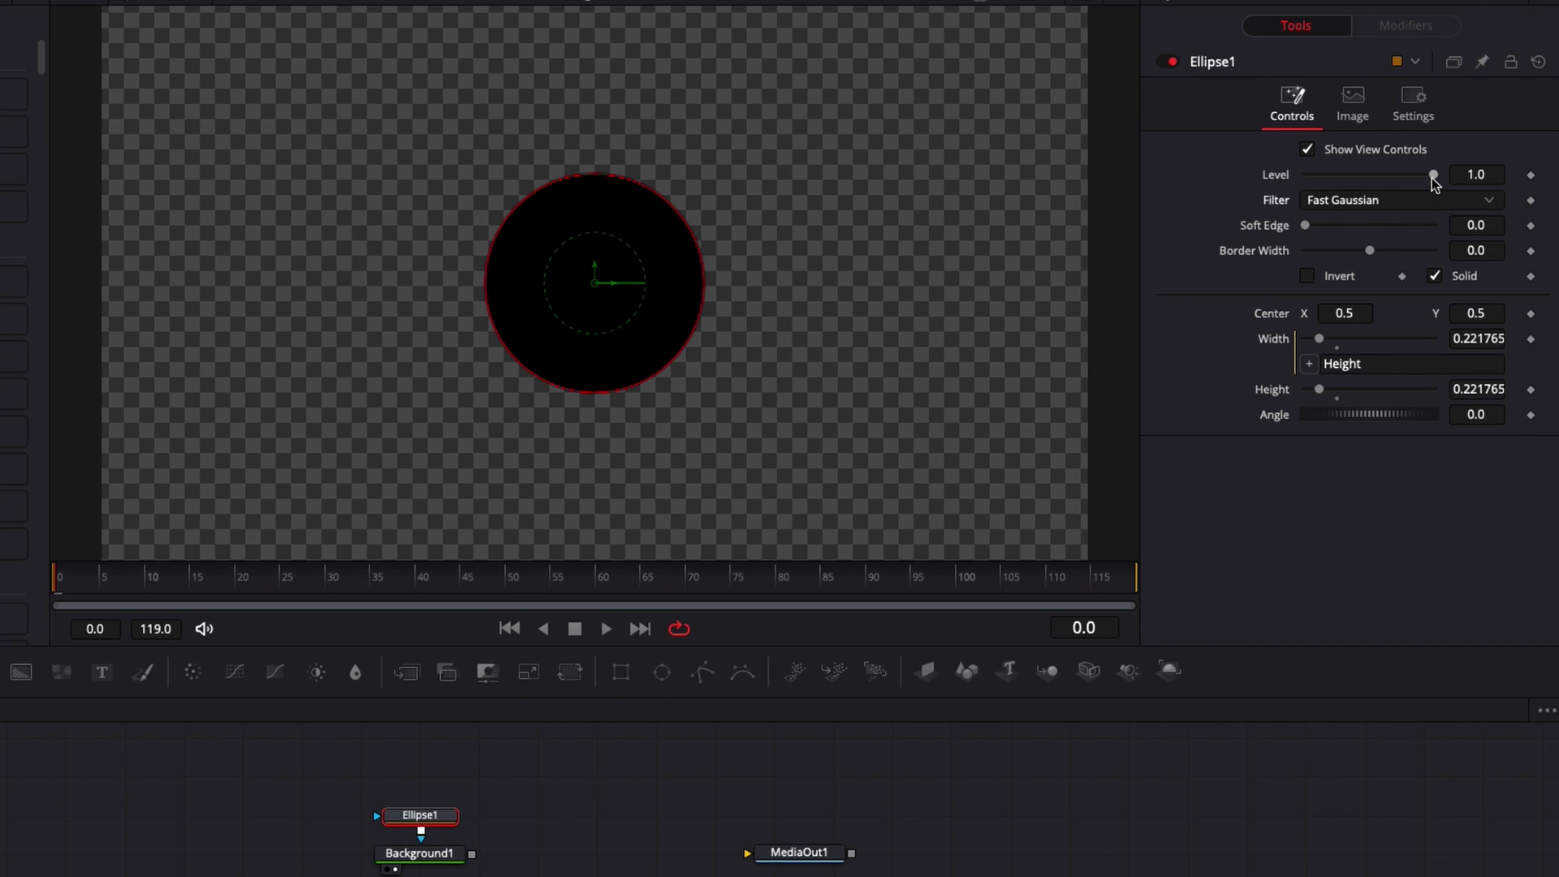
pyautogui.moveTo(1435, 174); pyautogui.dragTo(1496, 179)
pyautogui.moveTo(1305, 226); pyautogui.dragTo(1348, 223)
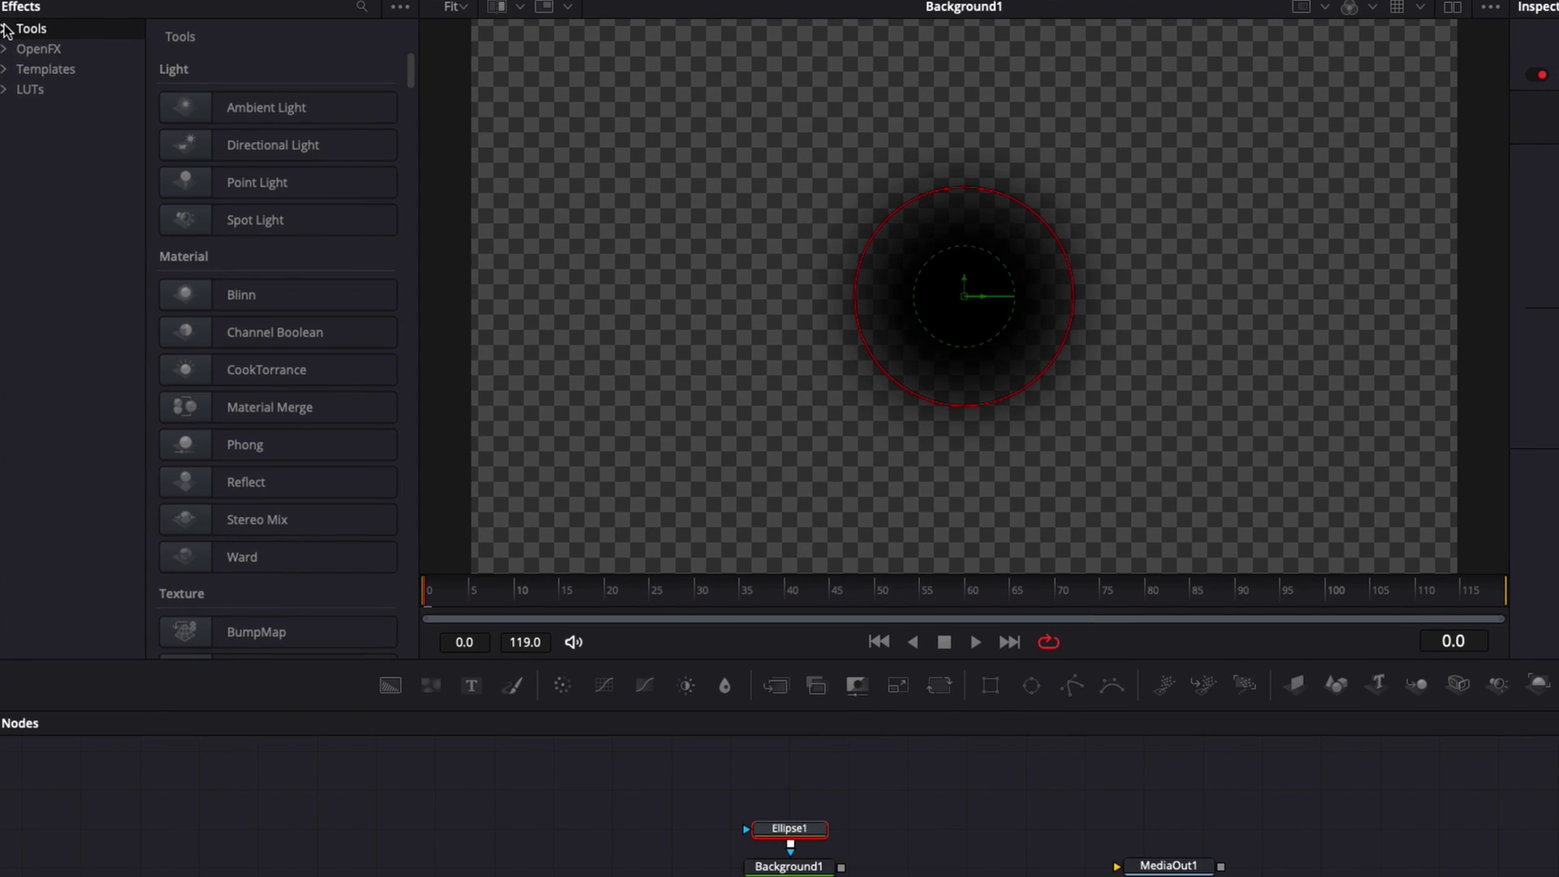
# - Show the Shape tools in the Effects library and select the Ellipse1 and Background1 nodes
pyautogui.click(4, 23)
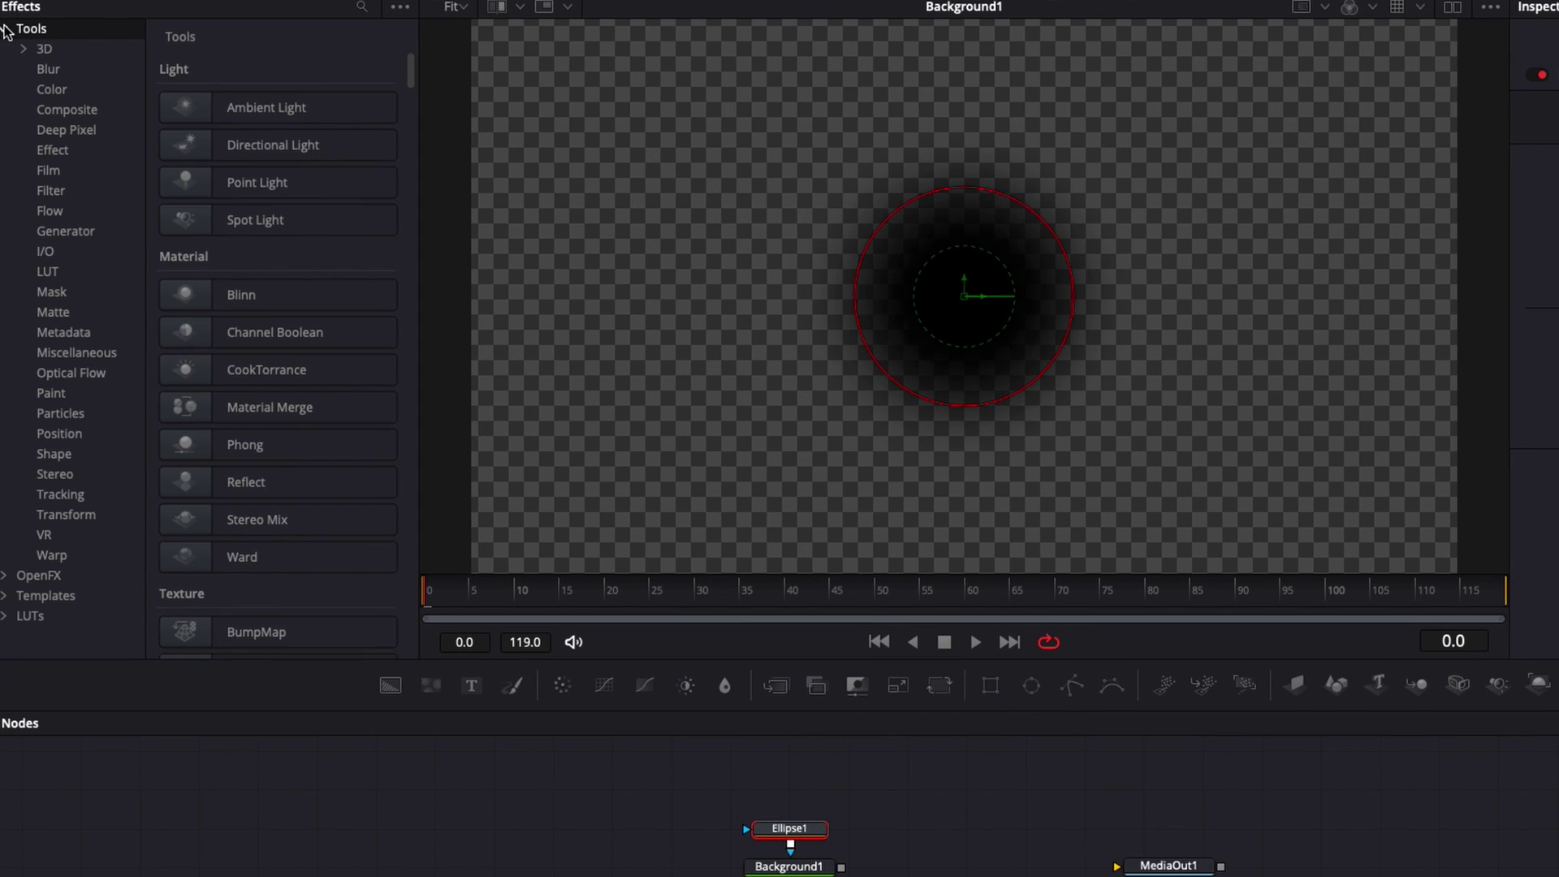
pyautogui.click(54, 453)
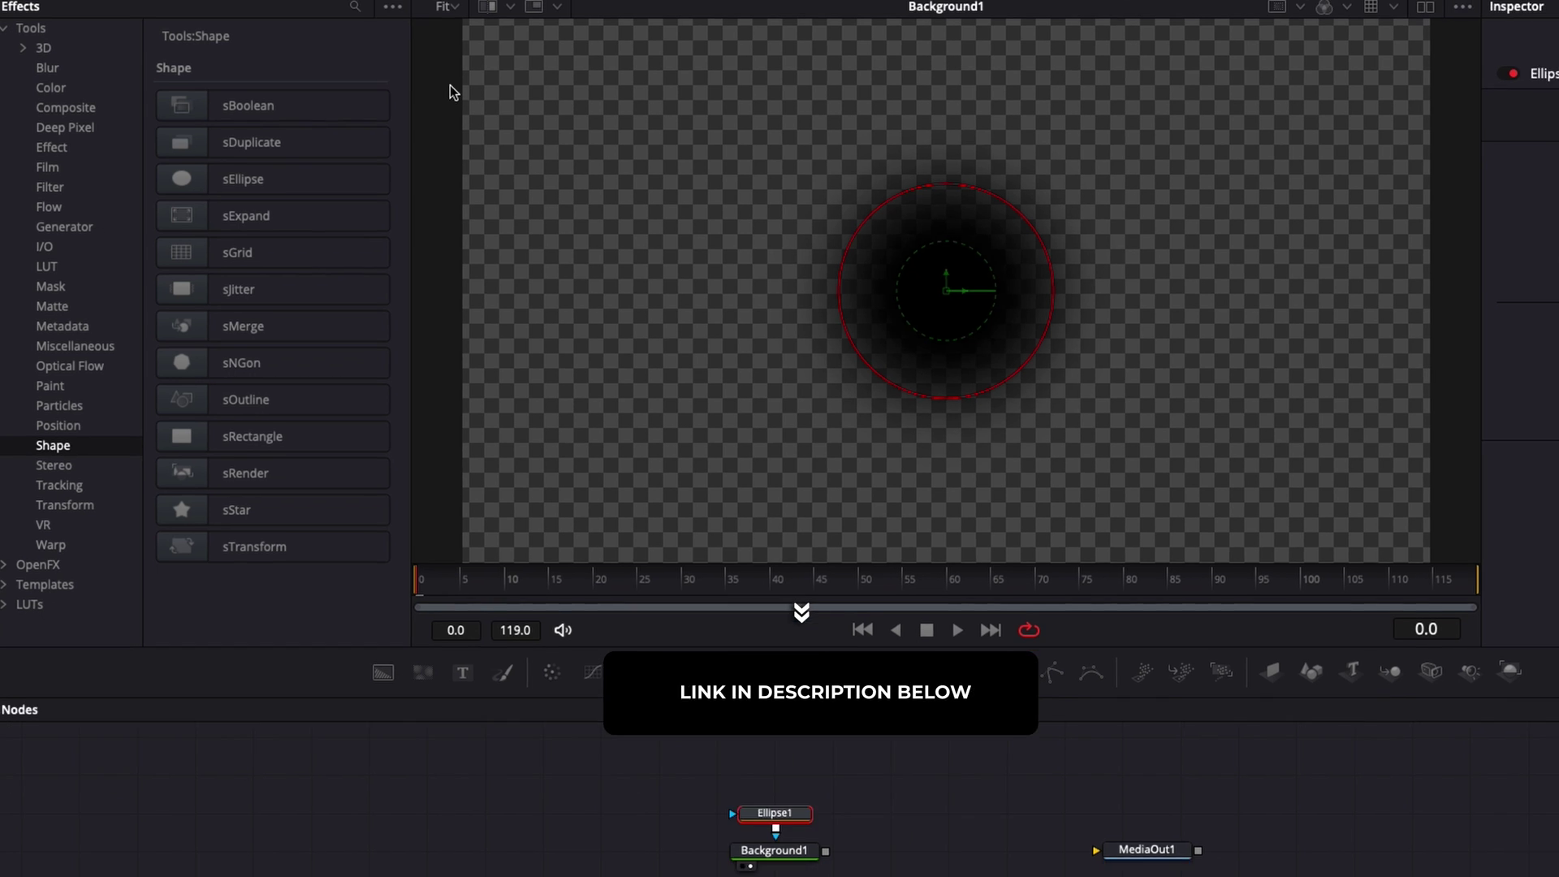
pyautogui.click(675, 791)
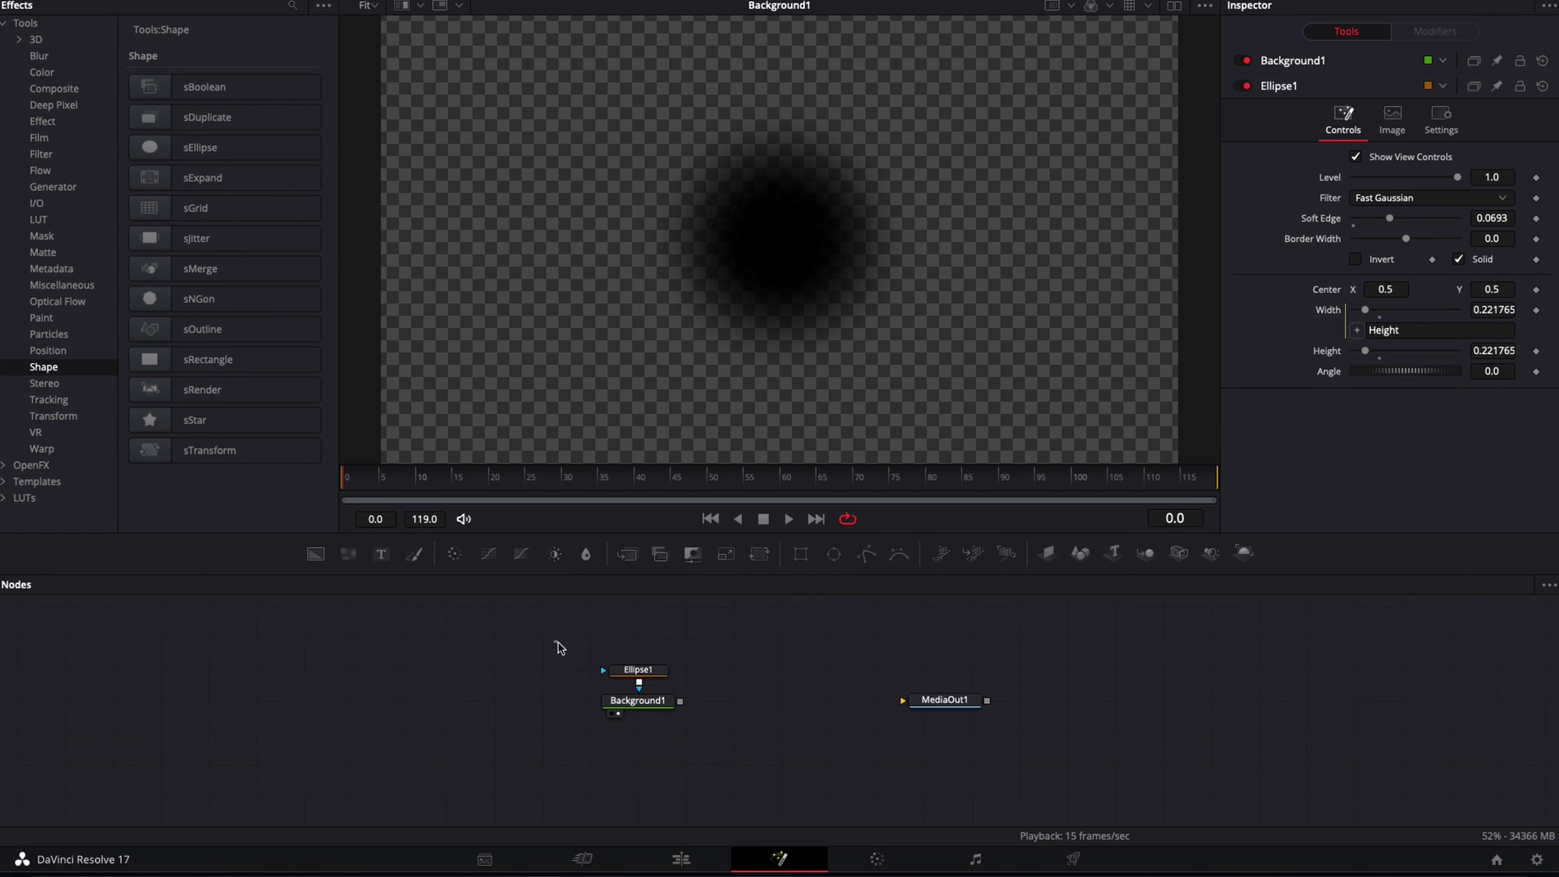
pyautogui.moveTo(558, 647); pyautogui.dragTo(675, 723)
# - Delete Ellipse1 and Background1, then add sRender and sRectangle nodes to the graph
pyautogui.press('Delete')
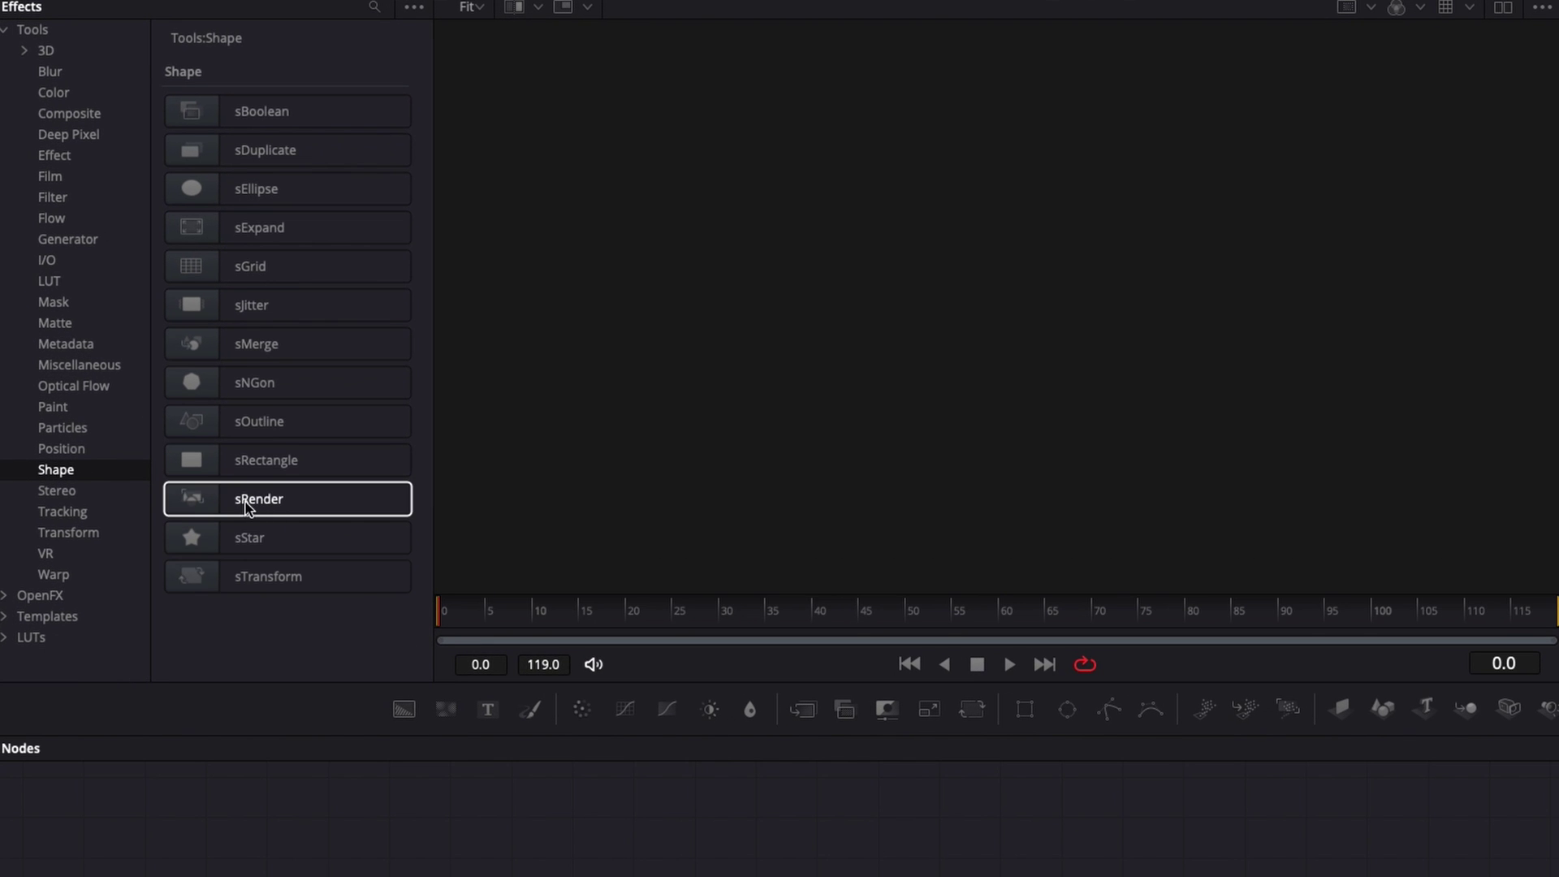
pyautogui.moveTo(245, 502); pyautogui.dragTo(898, 876)
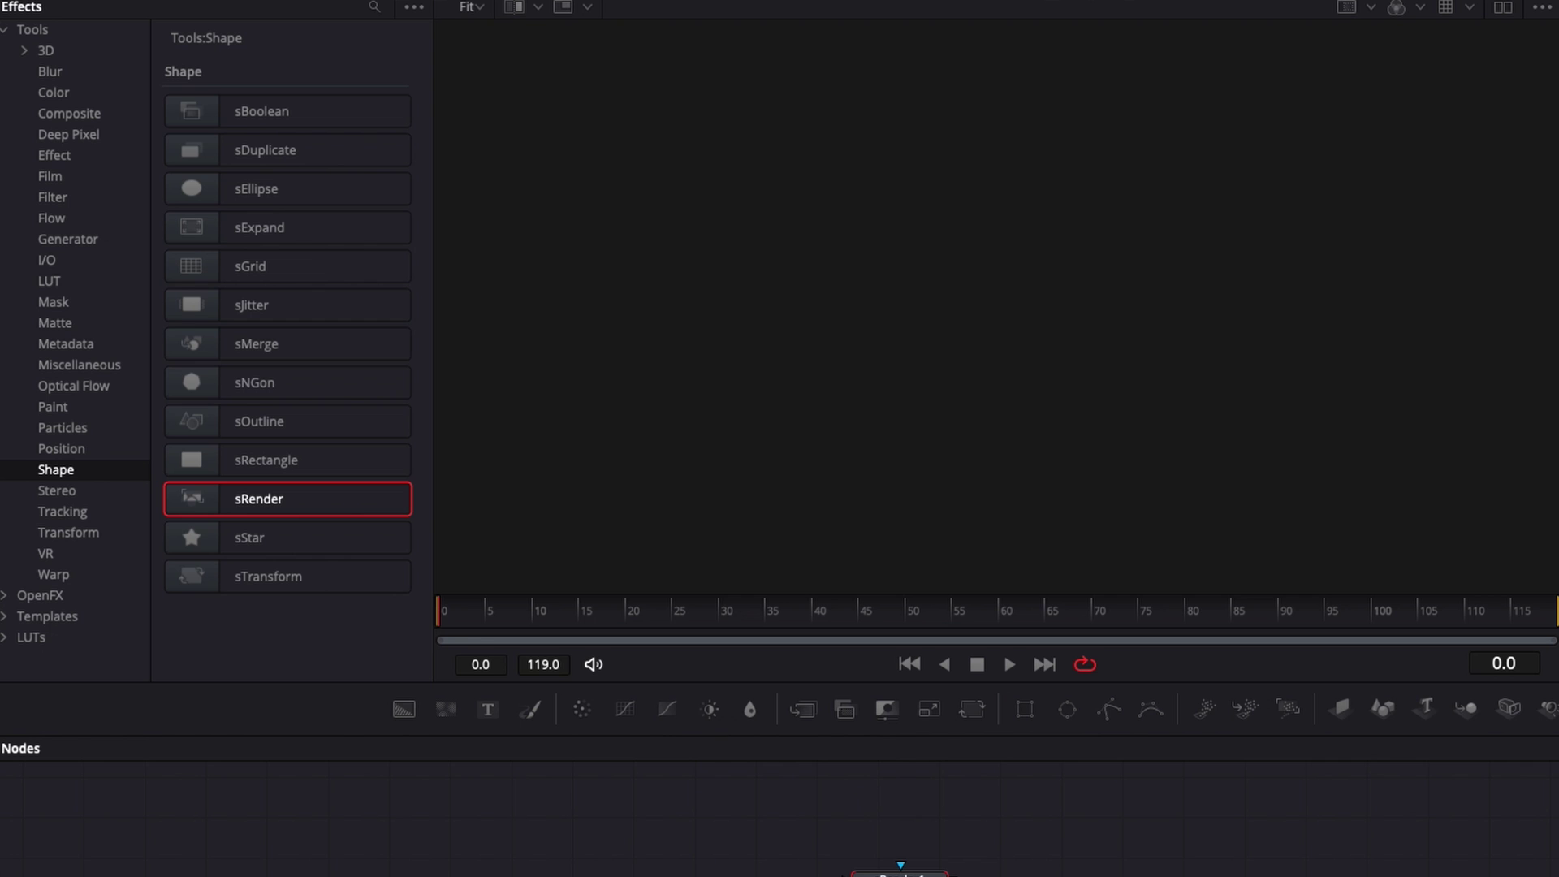
pyautogui.moveTo(264, 460); pyautogui.dragTo(679, 844)
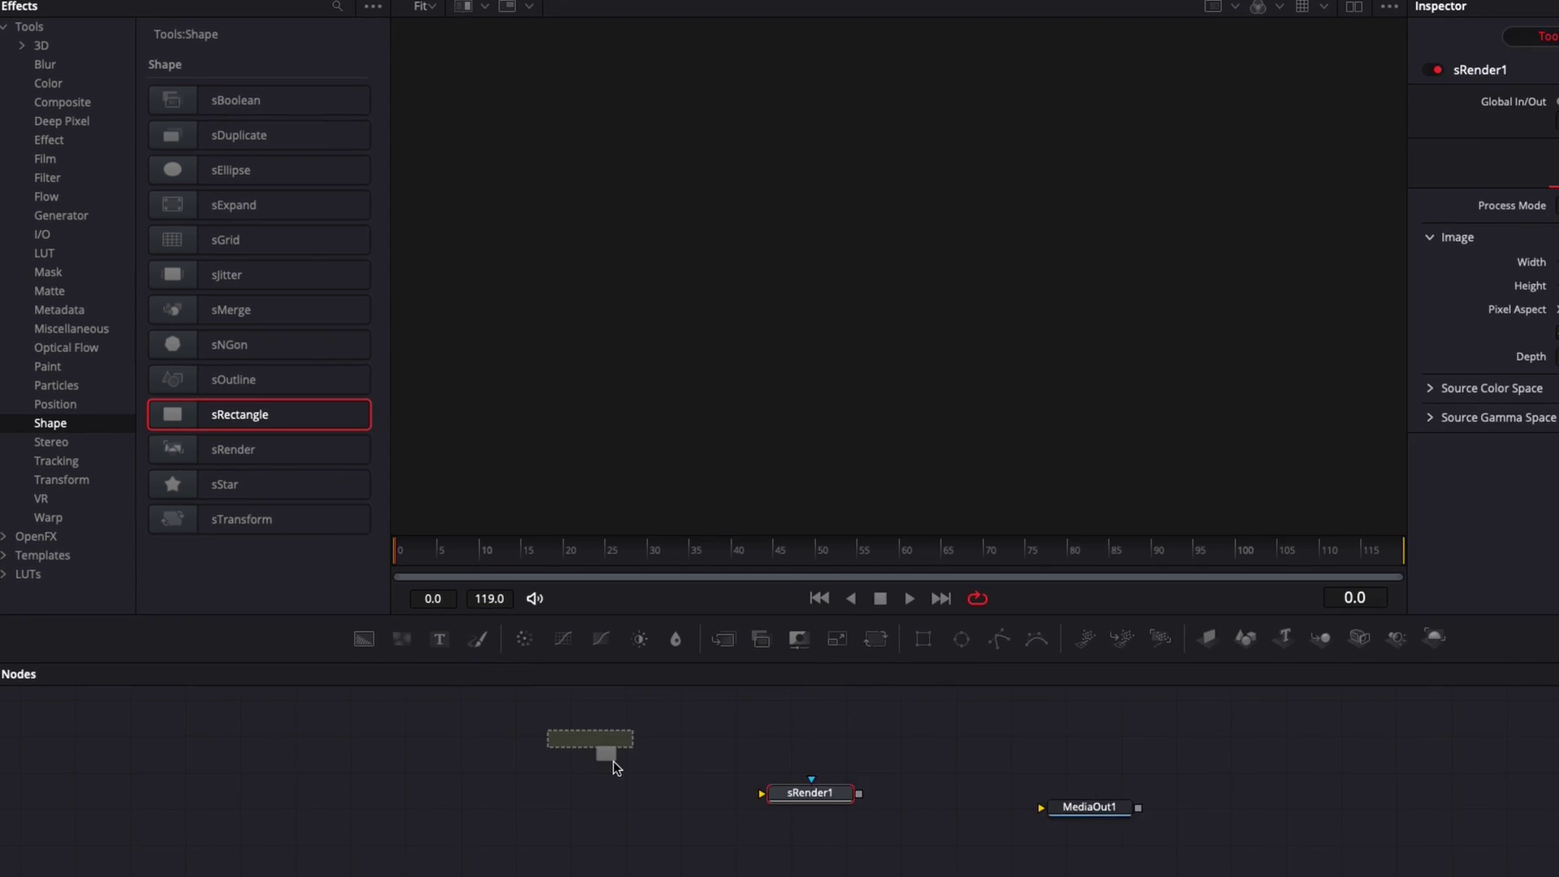
pyautogui.moveTo(613, 762); pyautogui.dragTo(707, 801)
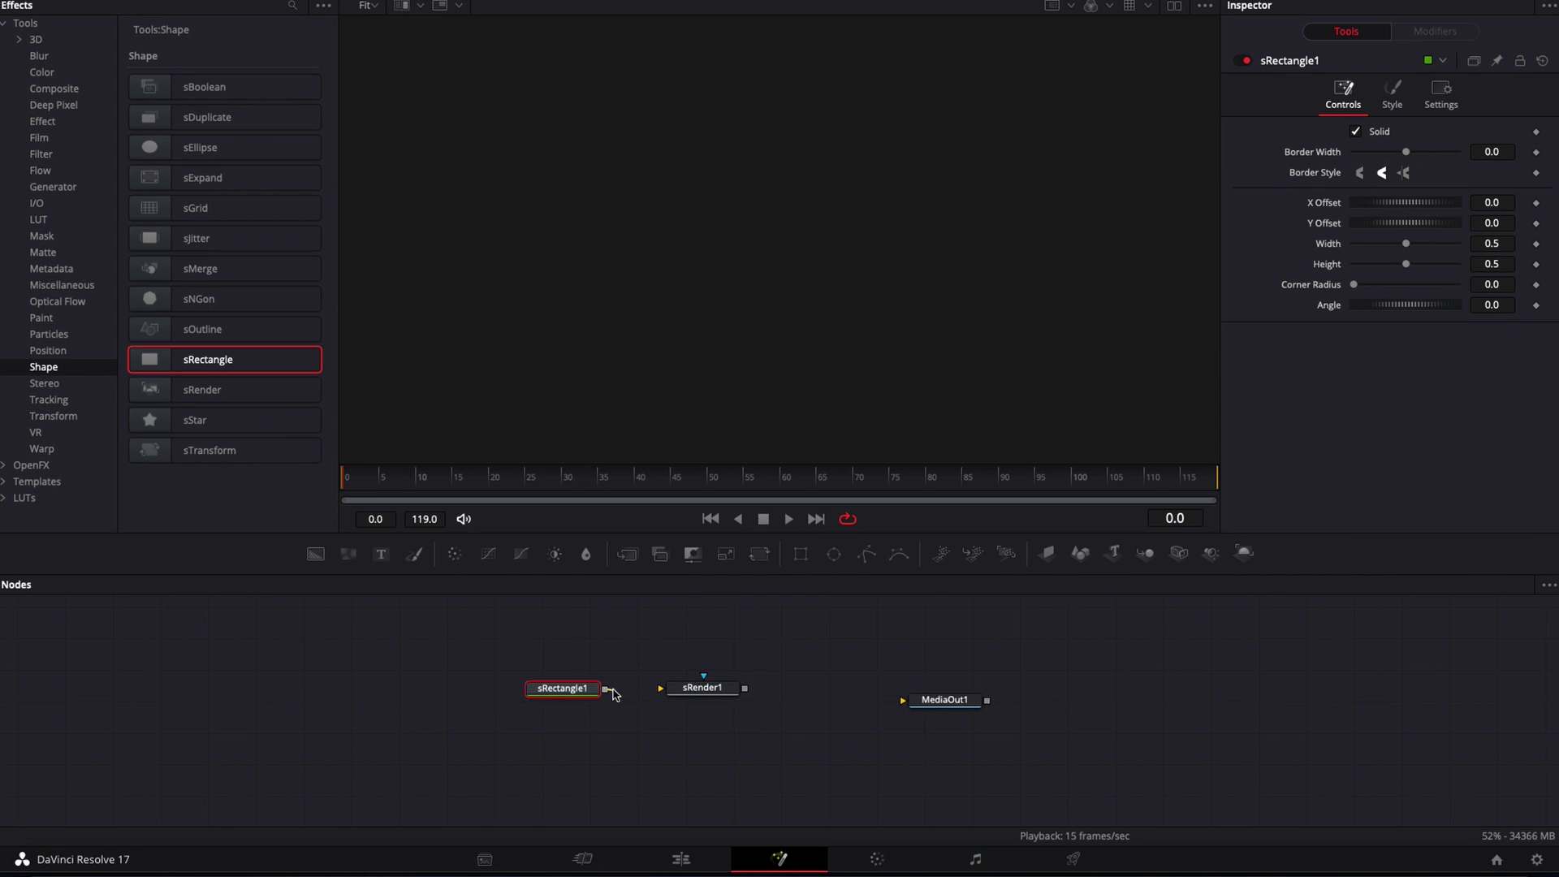
# - Connect sRectangle1 into sRender1 and view sRender1's white 0.5 by 0.5 rectangle
pyautogui.moveTo(614, 695); pyautogui.dragTo(663, 689)
pyautogui.click(684, 702)
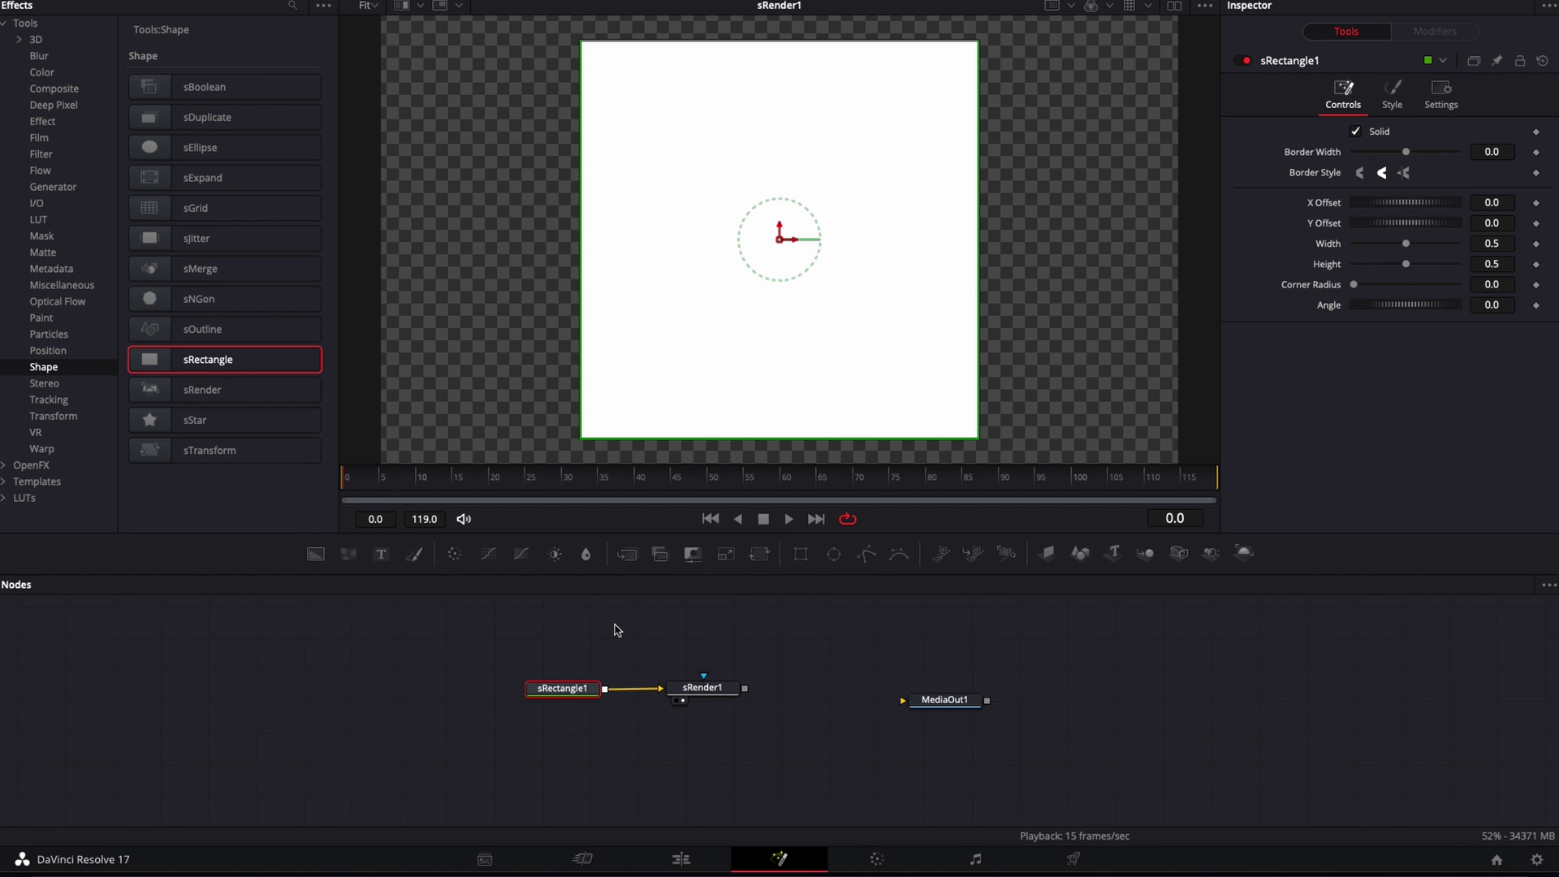
pyautogui.scroll(2, 734, 641)
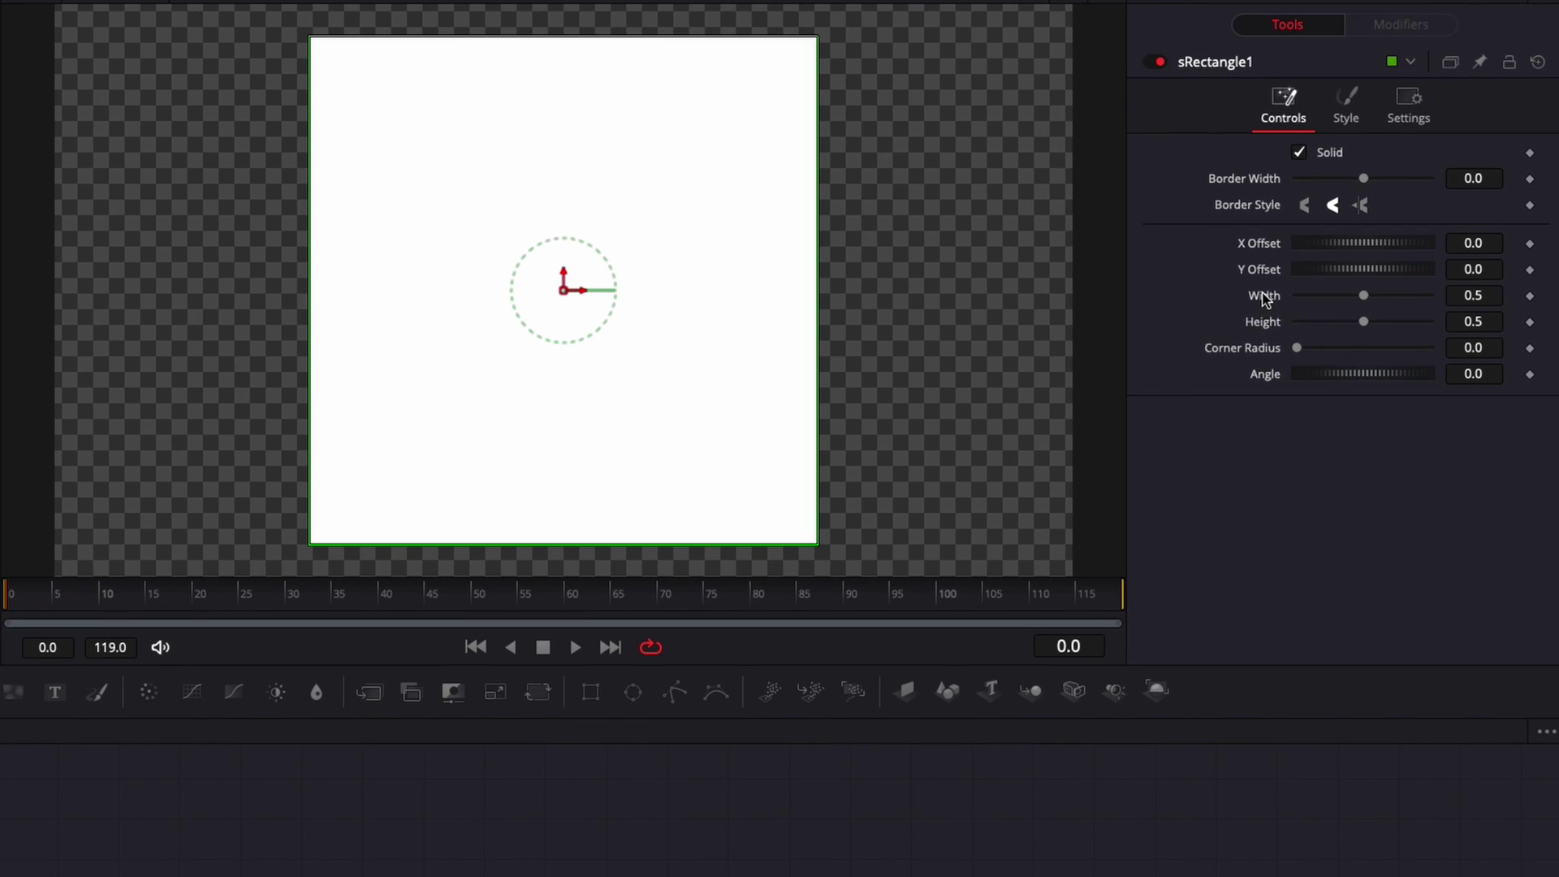
# - Link sRectangle1's Width to its Height by expression and set the size to 0.362
pyautogui.rightClick(1328, 245)
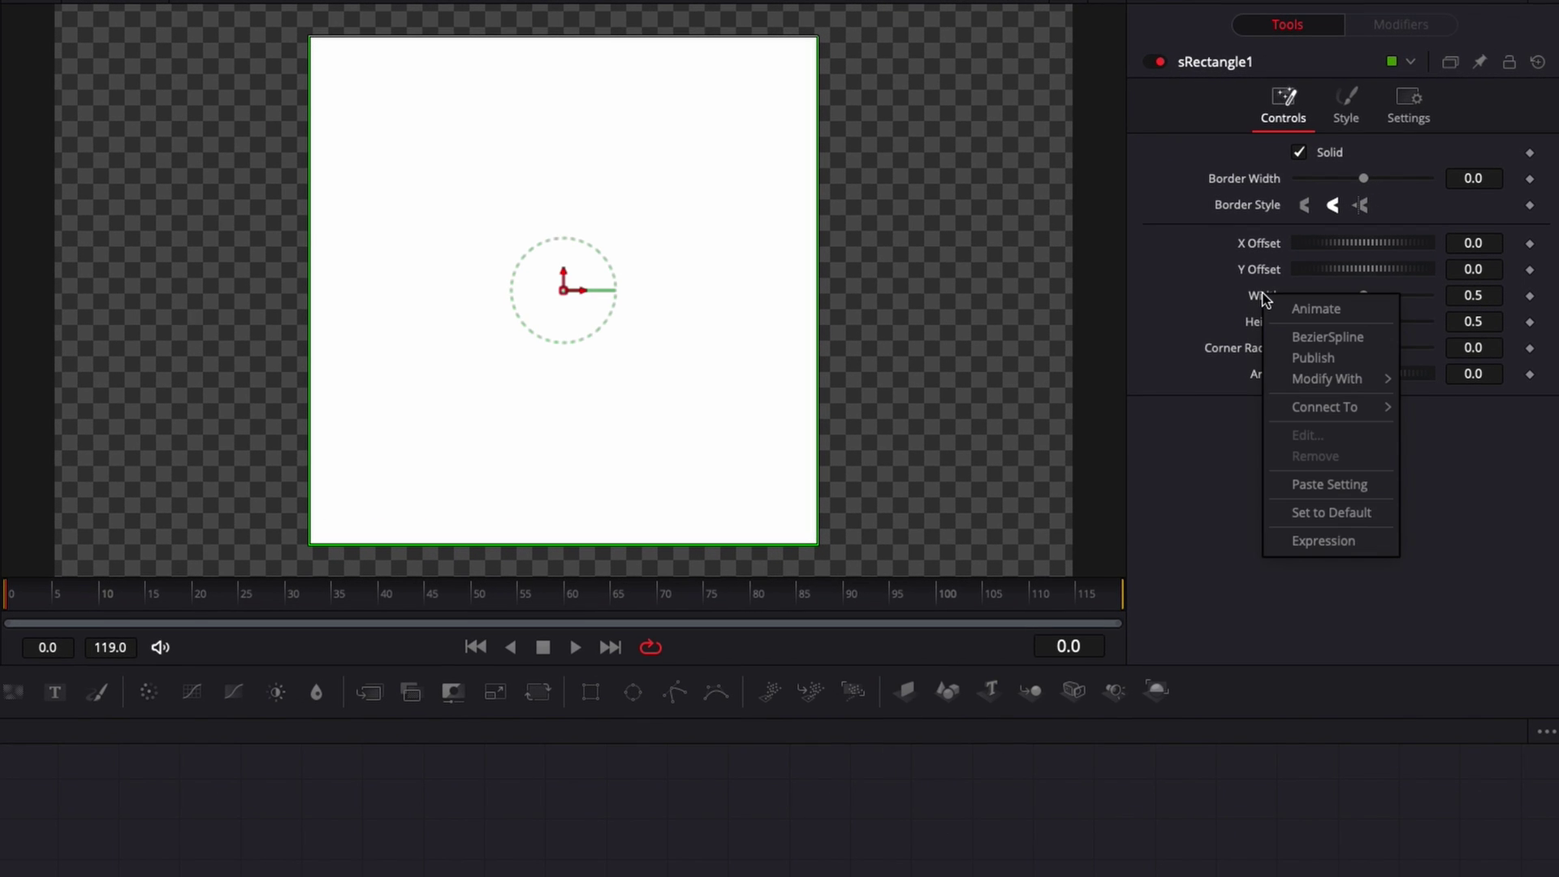
pyautogui.click(1297, 542)
pyautogui.moveTo(1301, 323); pyautogui.dragTo(1263, 355)
pyautogui.moveTo(1363, 355)
pyautogui.mouseDown()
pyautogui.moveTo(1323, 351)
pyautogui.moveTo(1347, 357)
pyautogui.mouseUp()
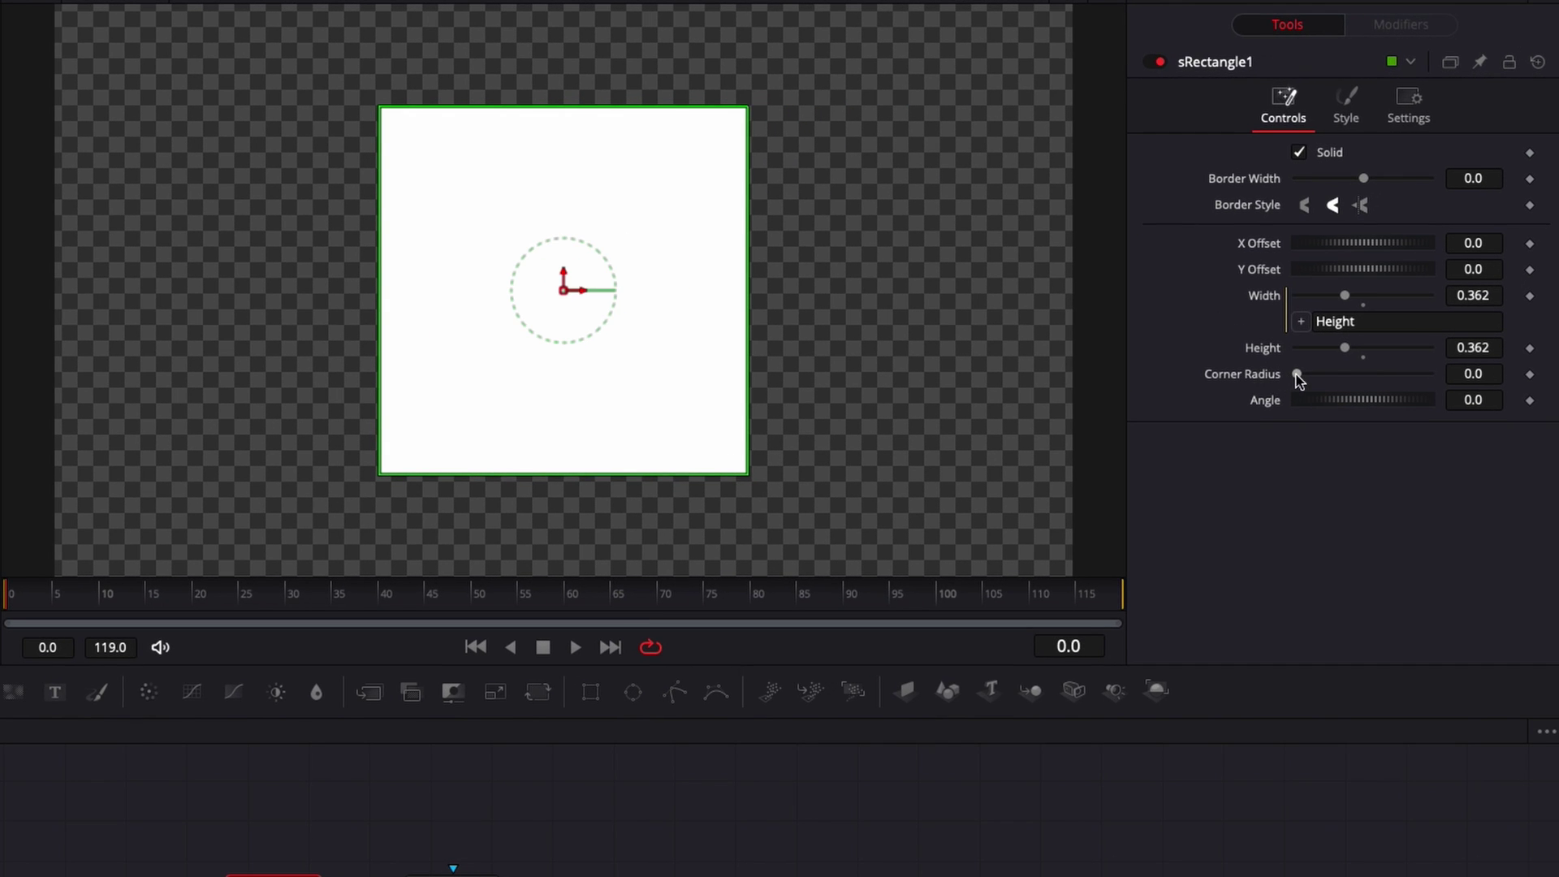
# - Set sRectangle1's Corner Radius to 1.0 for a full circle, then select both nodes
pyautogui.moveTo(1297, 376); pyautogui.dragTo(1519, 382)
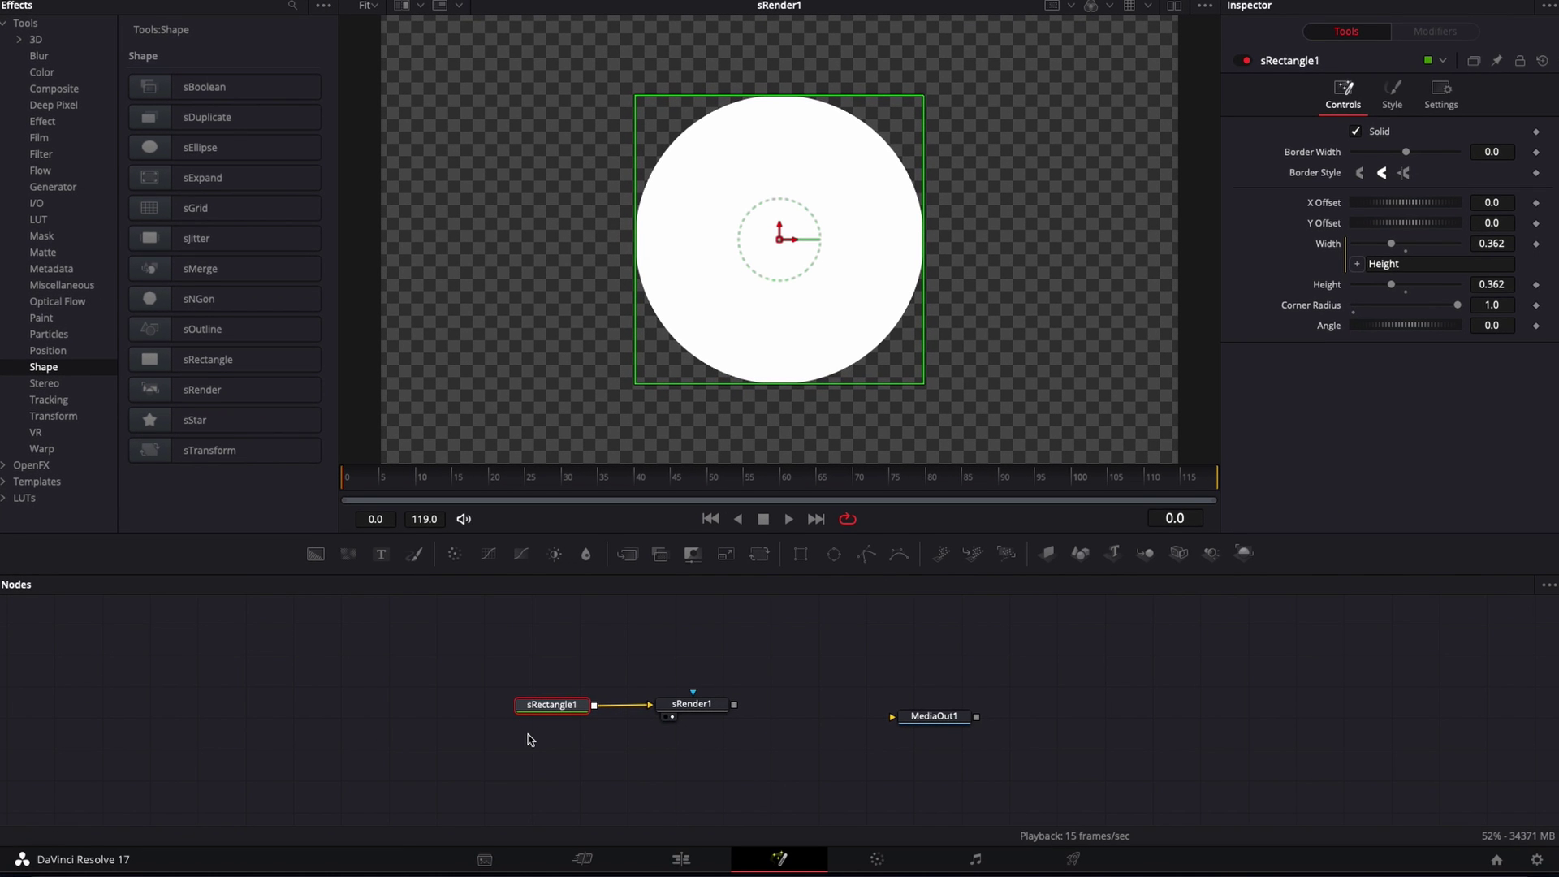
pyautogui.click(531, 740)
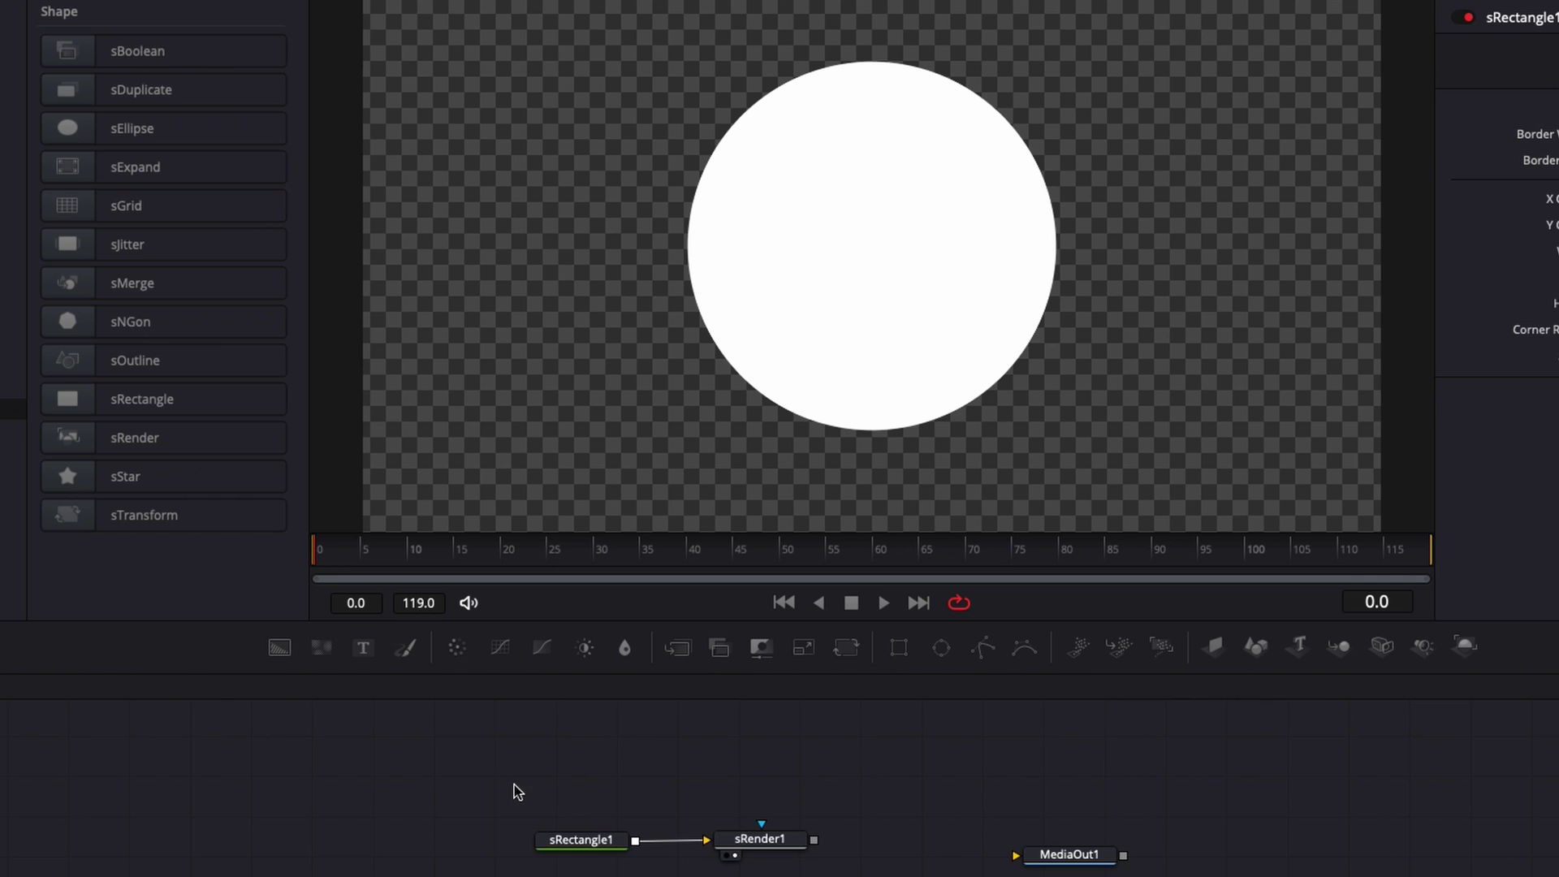
pyautogui.moveTo(517, 794); pyautogui.dragTo(676, 804)
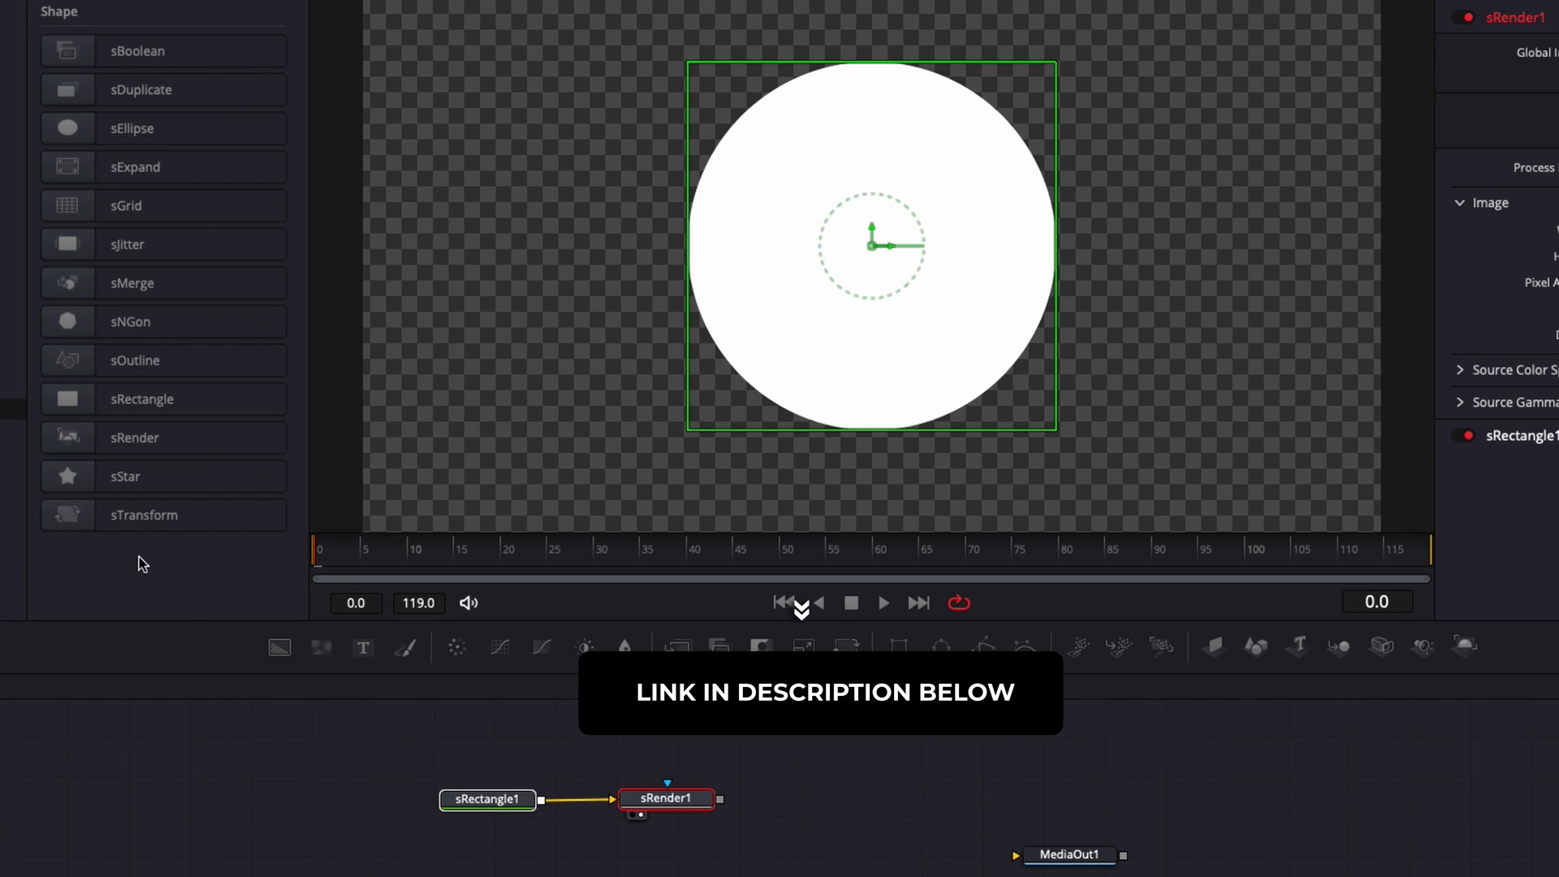